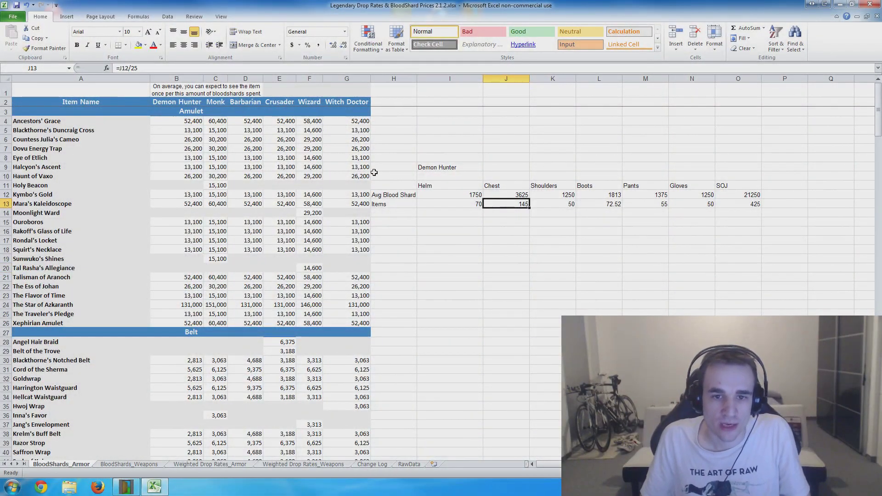
After checking the Marauder's Treads cost formula, enter =1813/25 in I67 giving 72.52
left_click(408, 465)
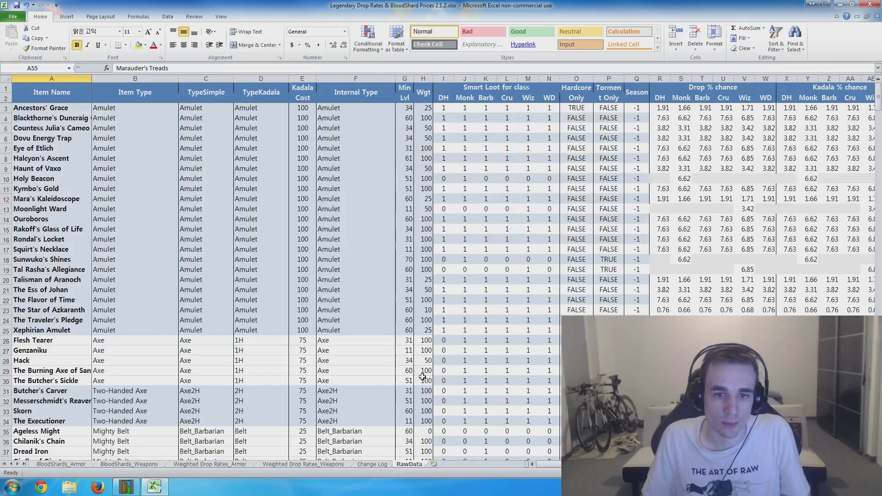
scroll(428, 307, "down", 8)
scroll(428, 308, "down", 7)
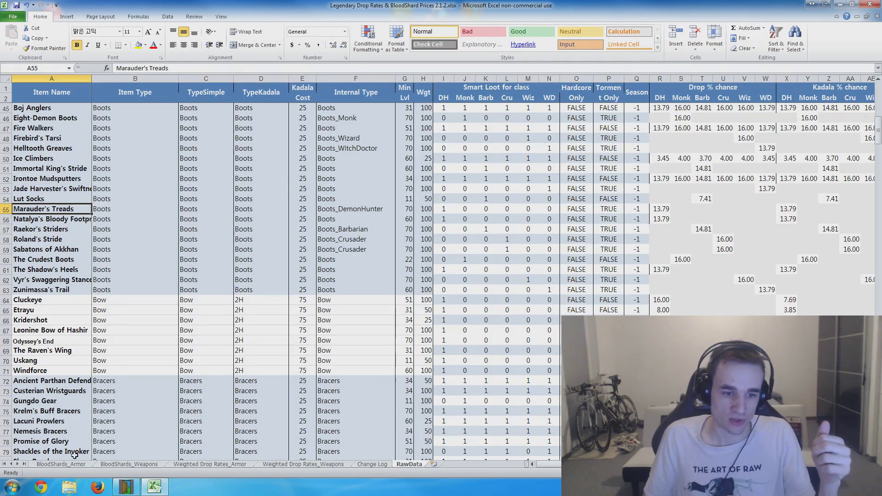
left_click(61, 464)
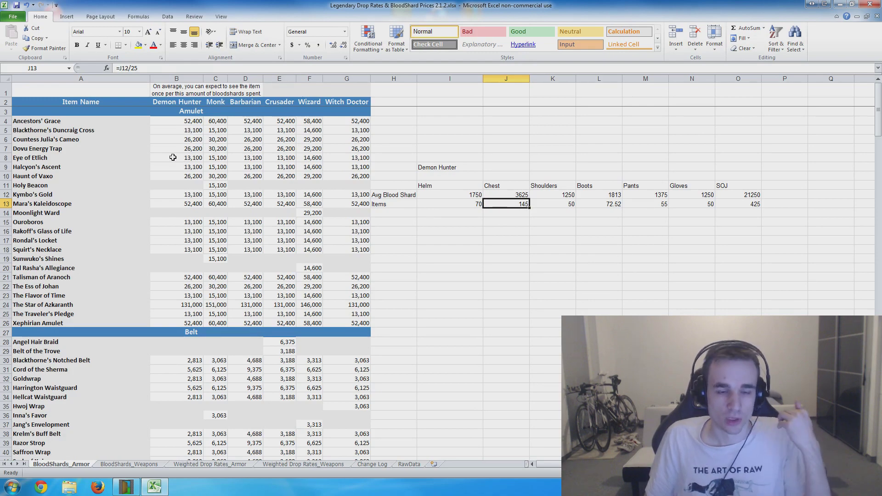
scroll(184, 240, "down", 7)
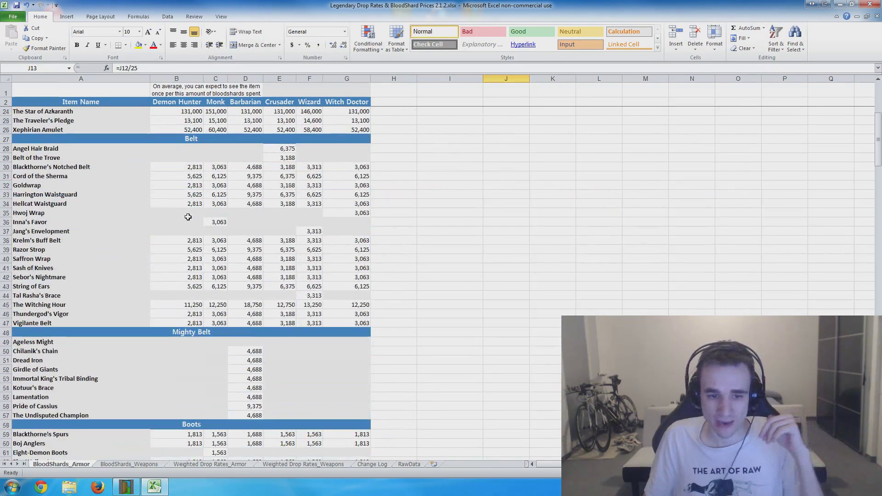
scroll(188, 217, "down", 8)
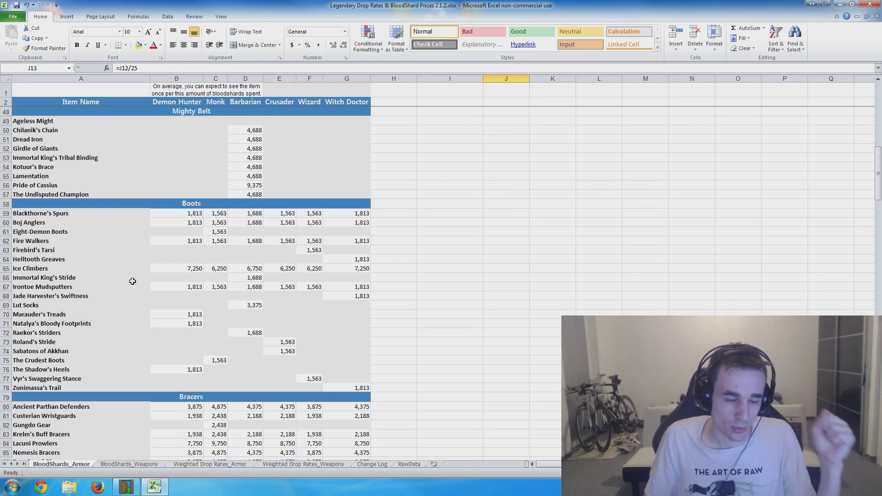
left_click(170, 314)
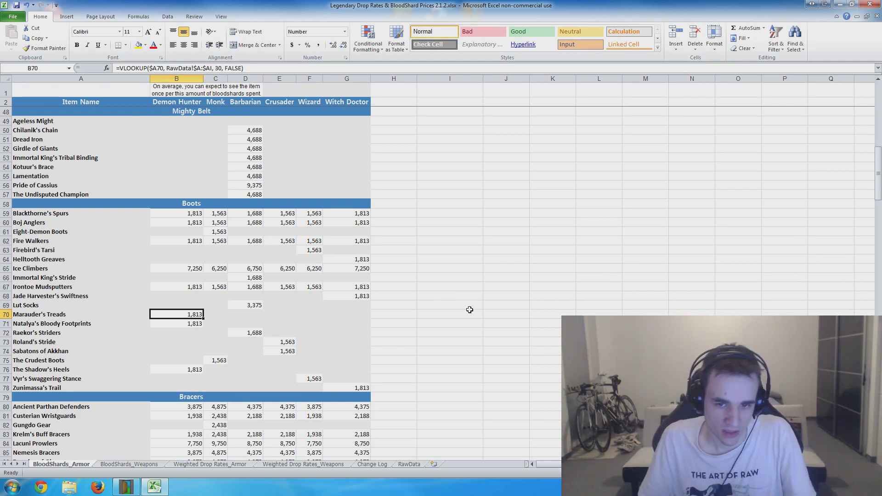
left_click(478, 289)
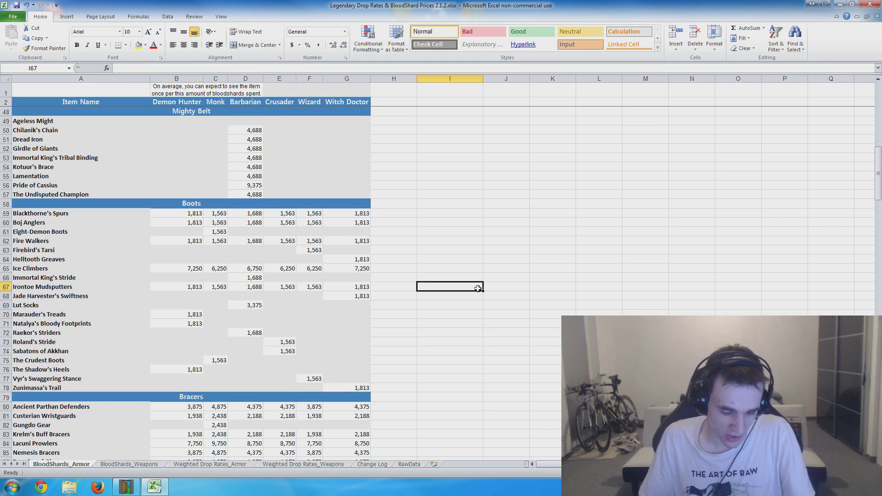
type("=1813/25")
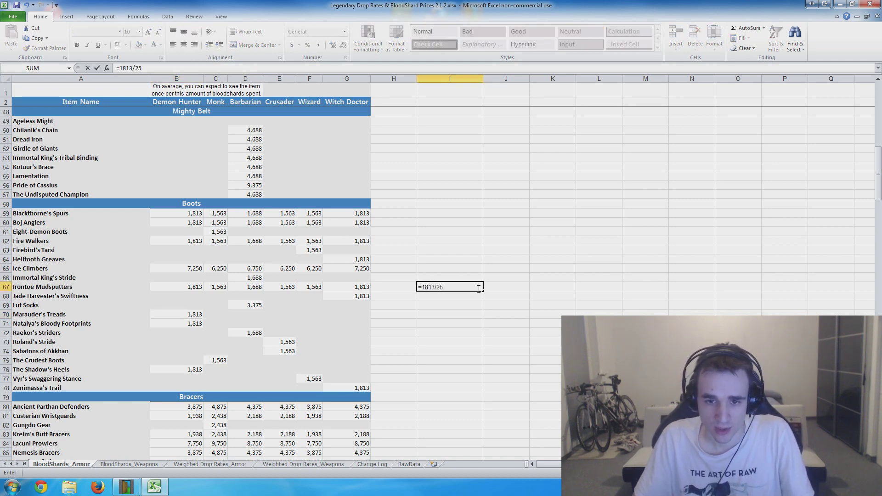
key("Return")
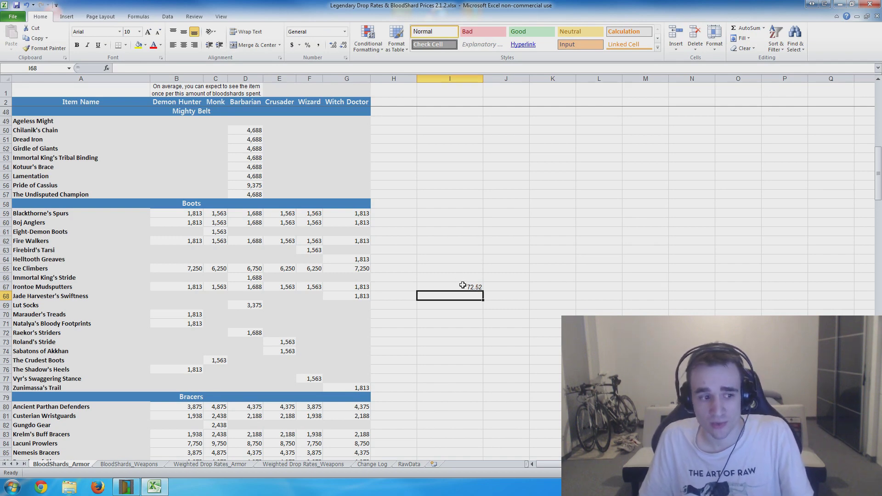
Enter the reciprocal =1/I67 in J67 and show it as the percentage 1.38%
left_click(500, 287)
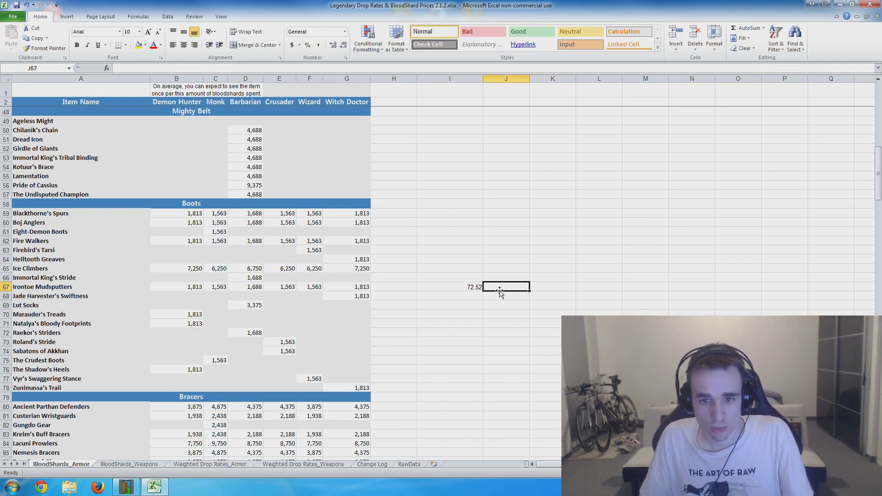
type("?")
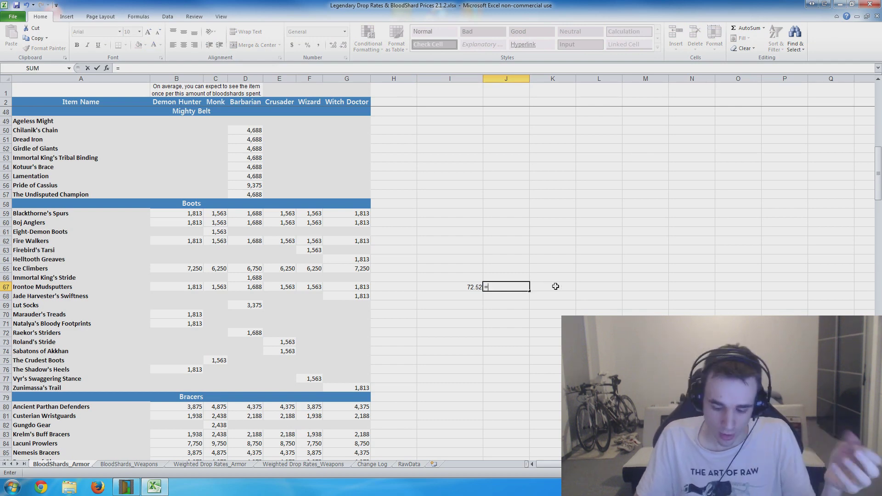
type("1/")
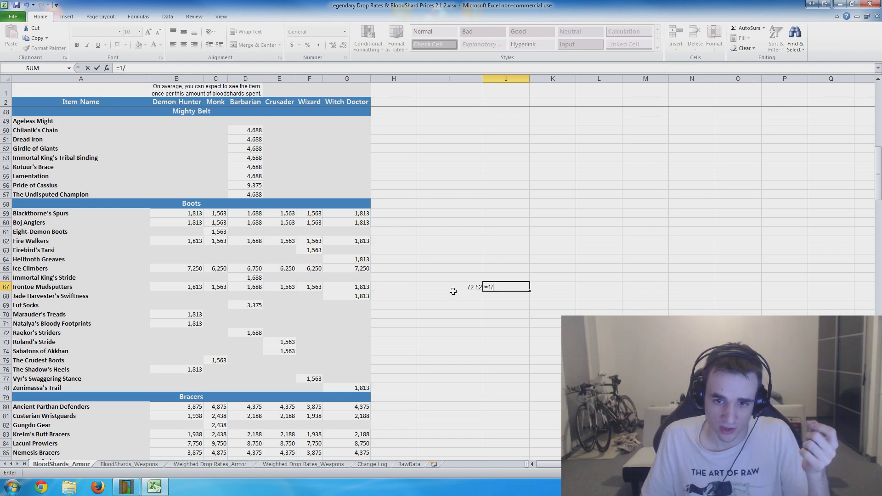
left_click(453, 291)
key("Return")
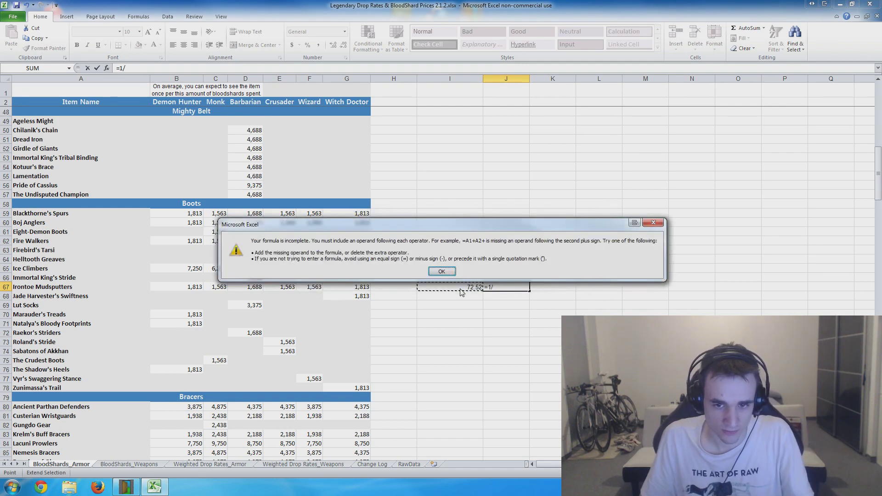
key("Return")
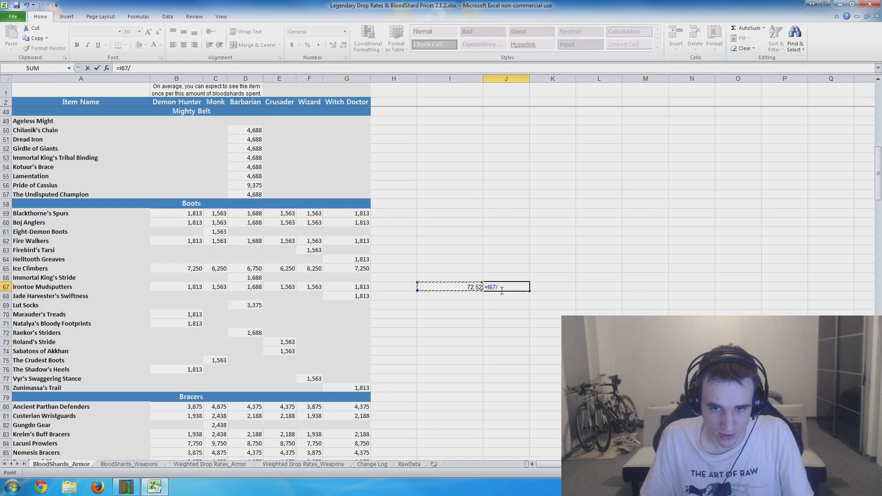
left_click(446, 287)
key("Return")
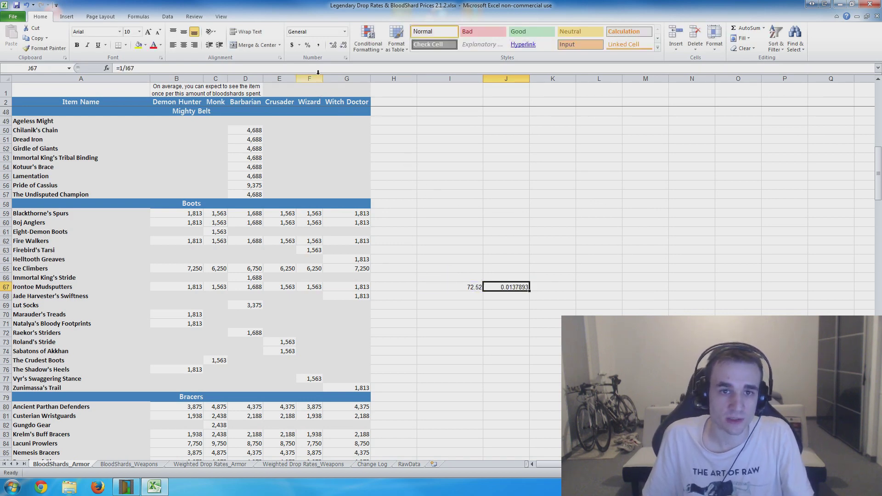
left_click(308, 45)
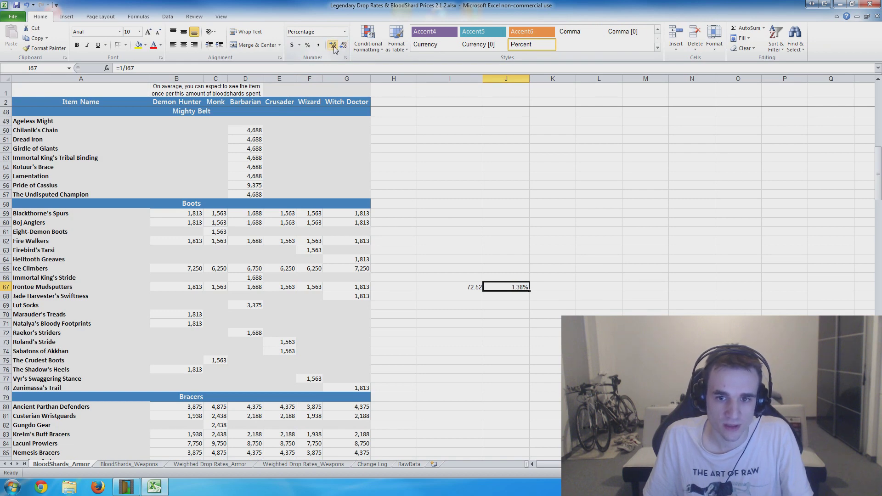
left_click(599, 333)
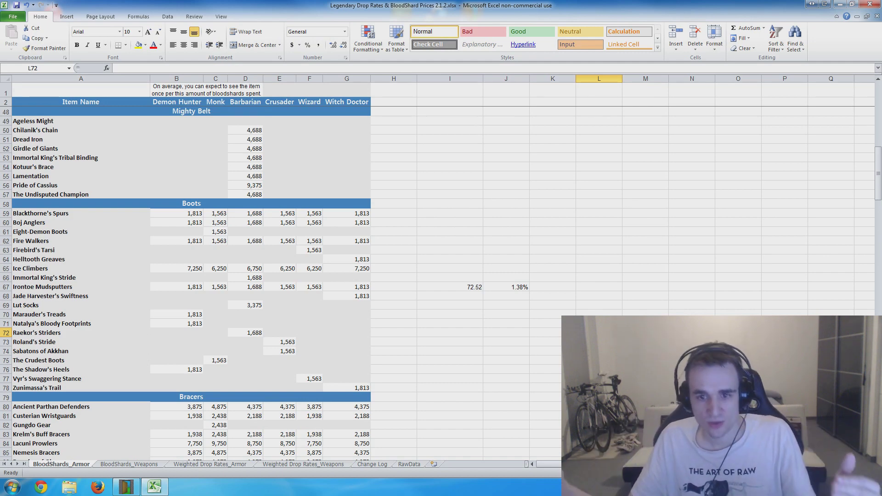
left_click_drag(506, 314, 451, 269)
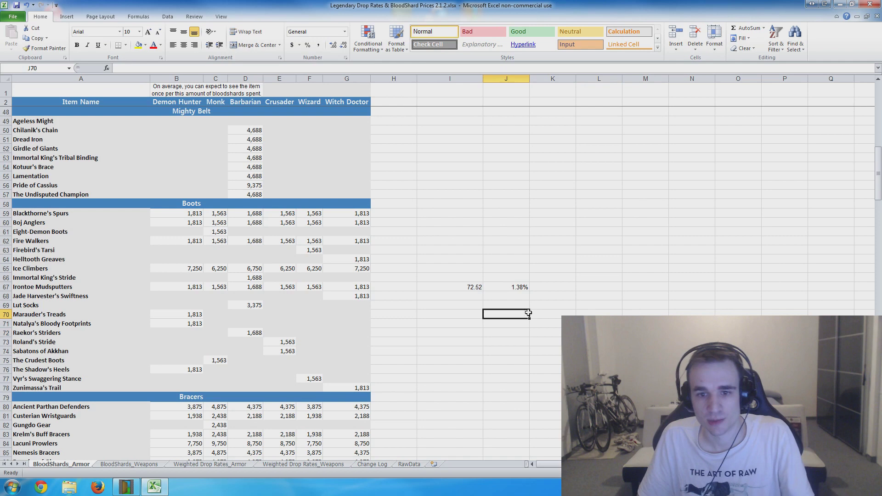
scroll(451, 269, "up", 9)
scroll(427, 227, "up", 6)
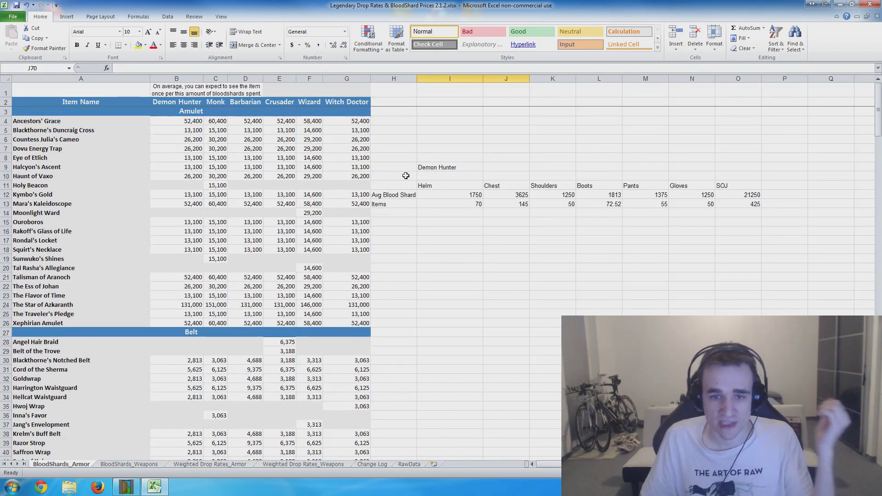
left_click(402, 200)
mouse_move(424, 195)
left_mouse_down()
mouse_move(706, 195)
mouse_move(459, 192)
left_mouse_up()
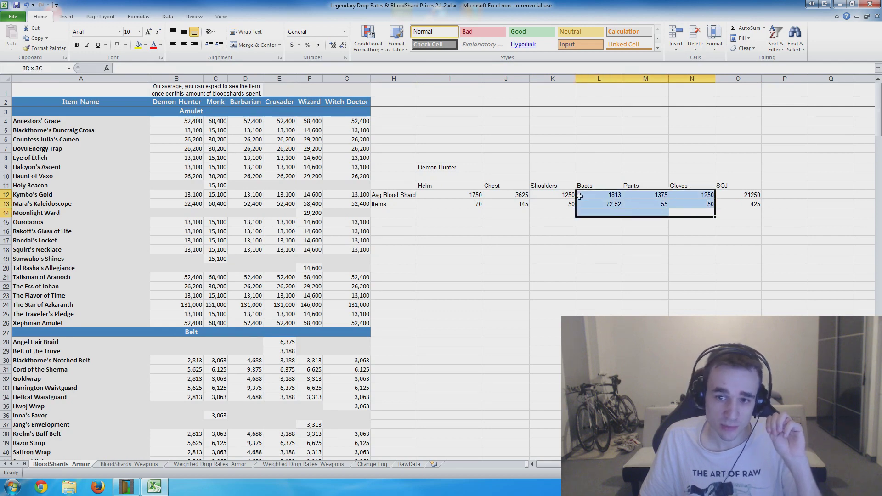
mouse_move(737, 186)
left_mouse_down()
mouse_move(758, 208)
mouse_move(479, 215)
left_mouse_up()
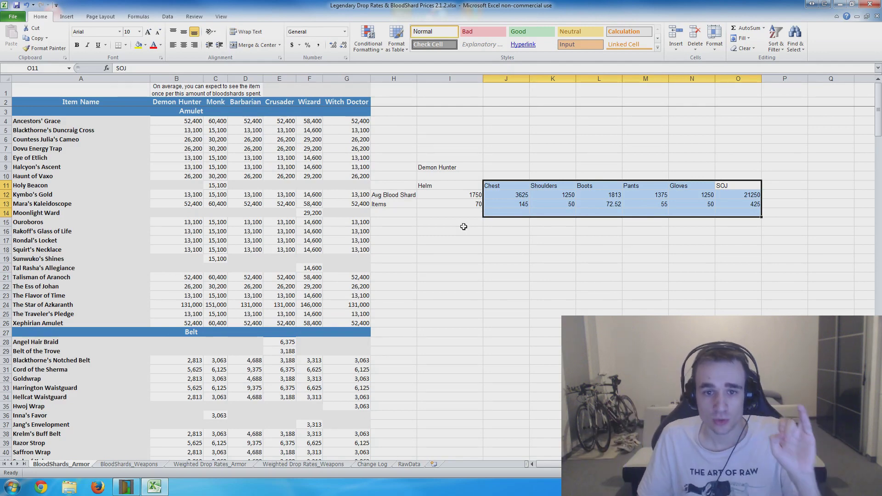
left_click(435, 223)
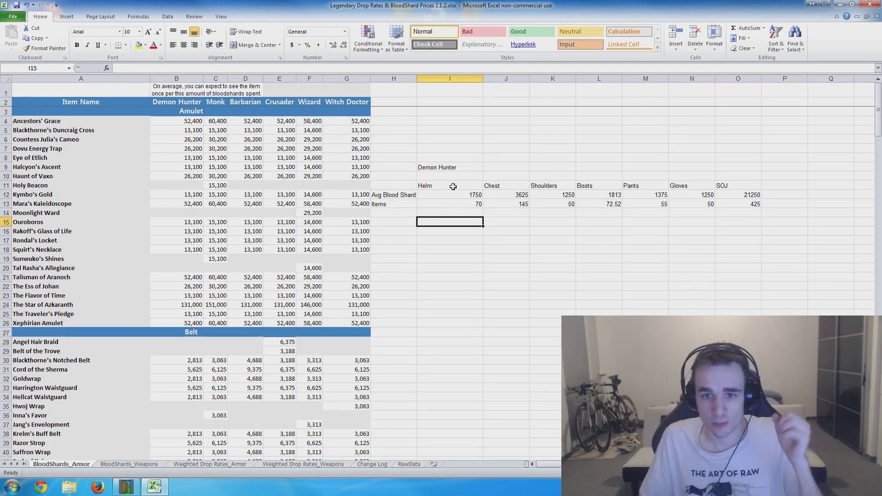
left_click(563, 199)
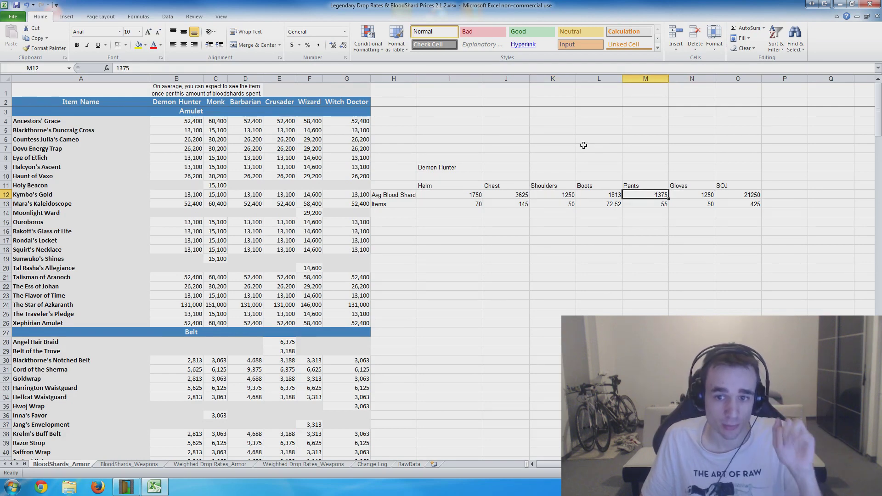
left_click(494, 197)
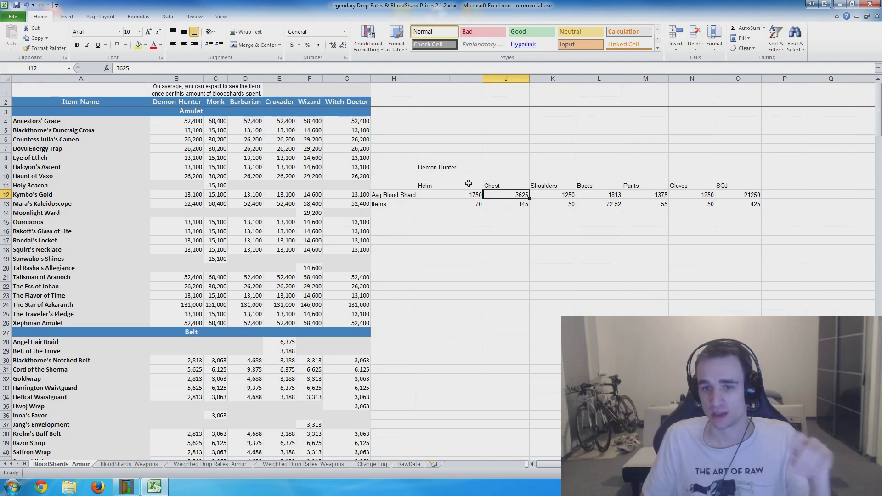
left_click_drag(709, 194, 620, 199)
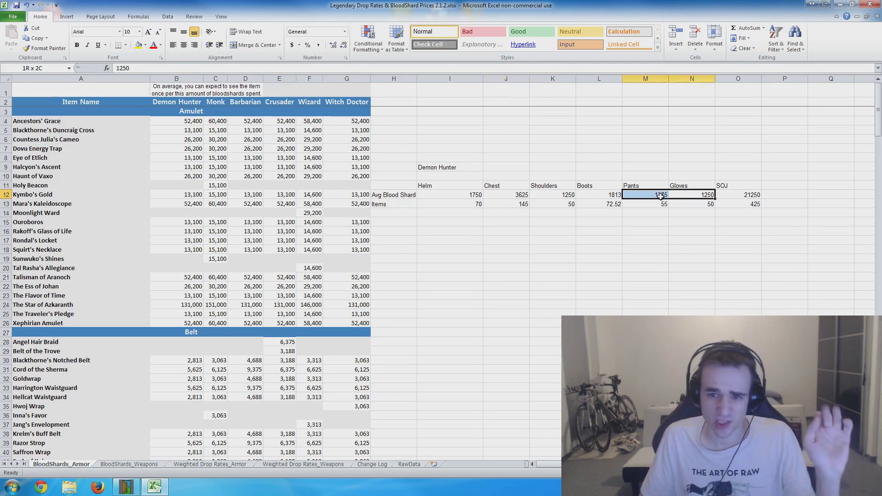
left_click(619, 197)
left_click(692, 204)
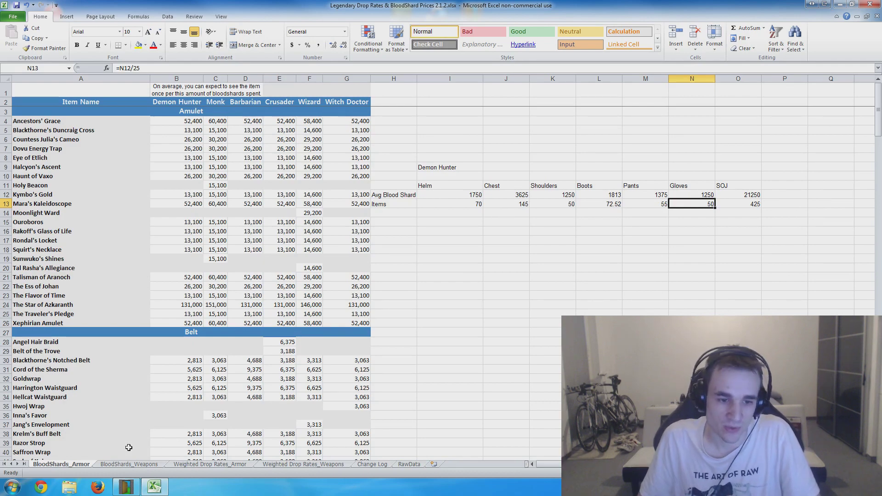
On Weighted Drop Rates_Armor, check the boots chances and copy the Demon Hunter Chance/Items range H28:O29
left_click(196, 465)
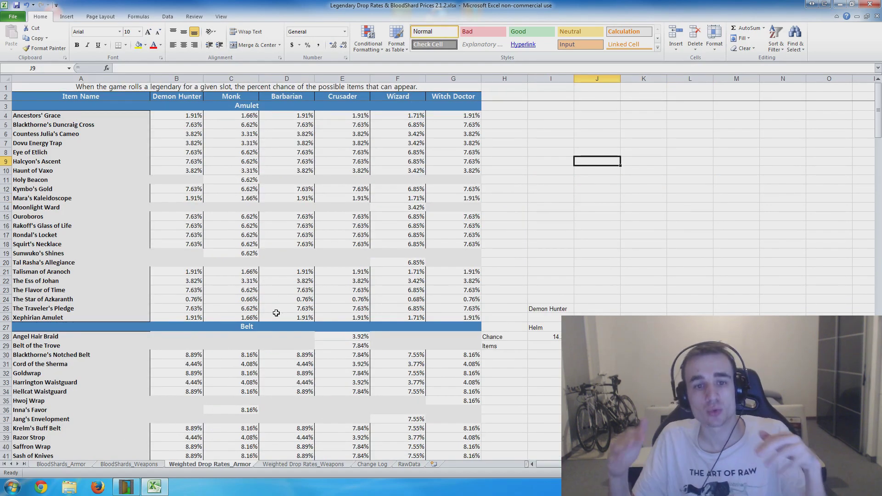
scroll(276, 313, "down", 5)
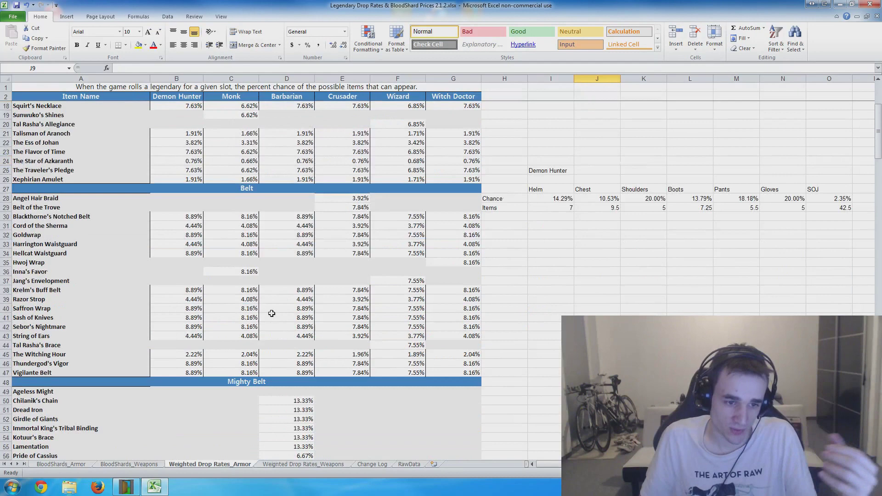
scroll(146, 351, "down", 4)
scroll(186, 345, "down", 2)
scroll(186, 345, "down", 3)
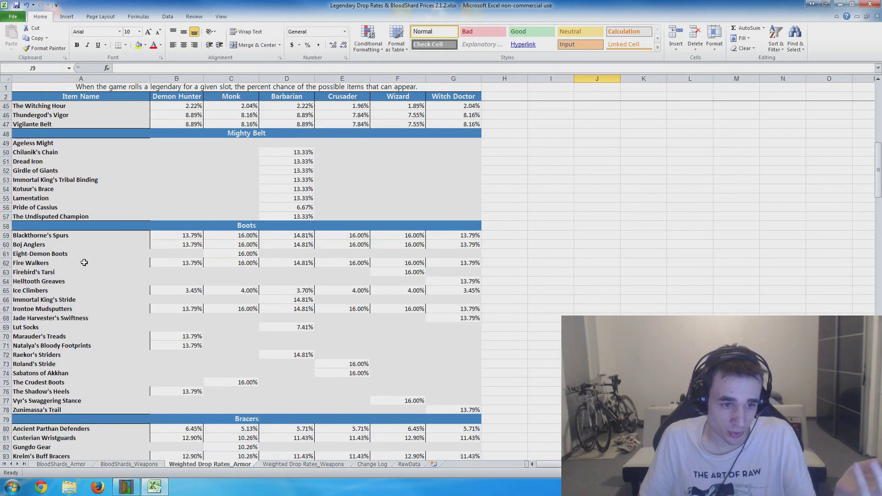
left_click(163, 336)
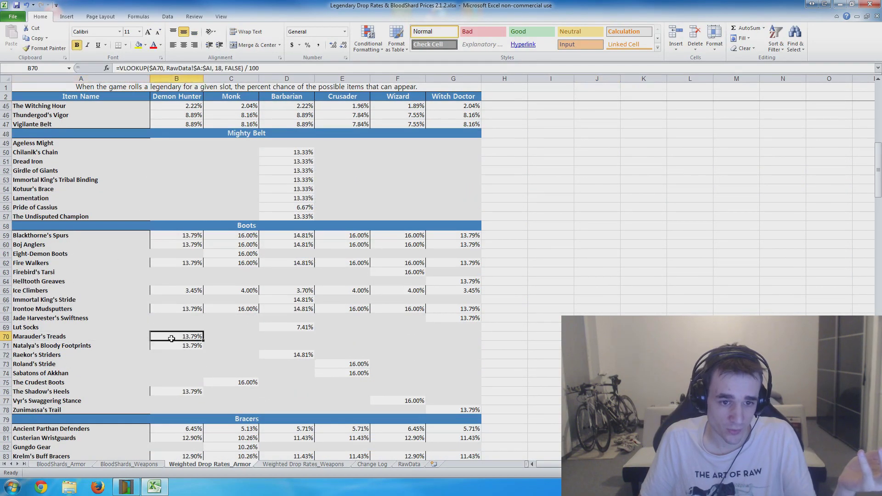
scroll(167, 366, "up", 5)
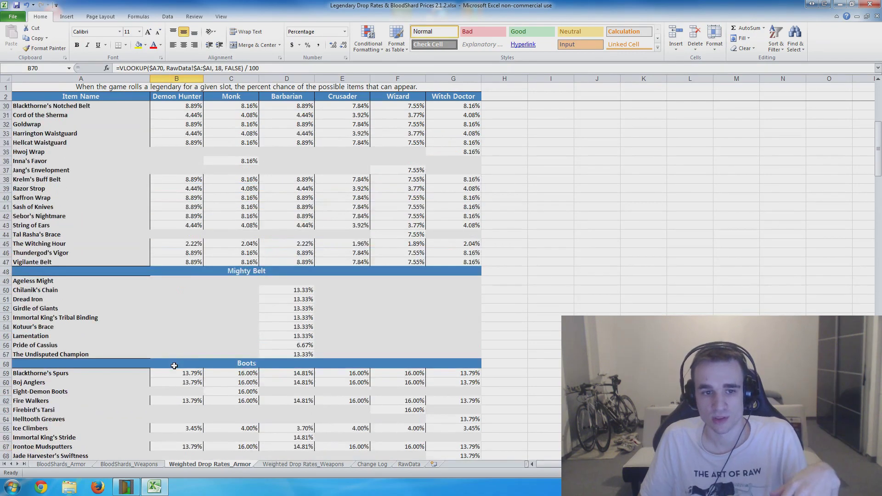
scroll(169, 365, "down", 4)
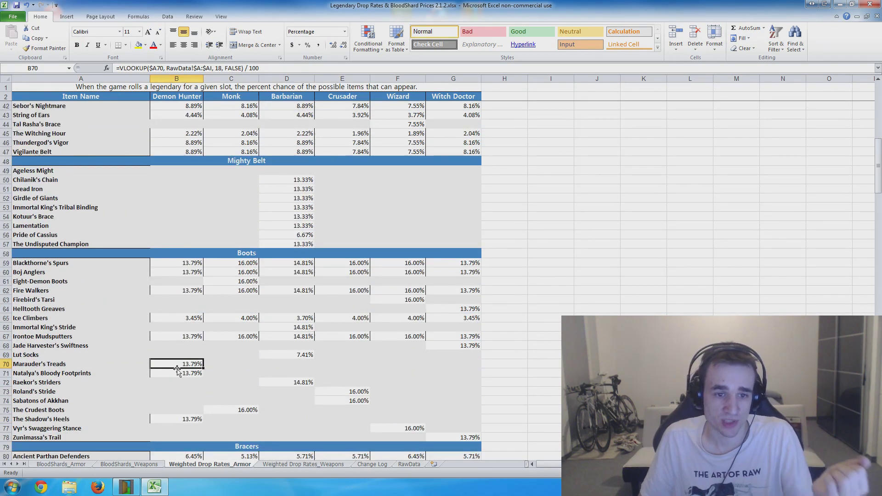
left_click_drag(191, 428, 185, 272)
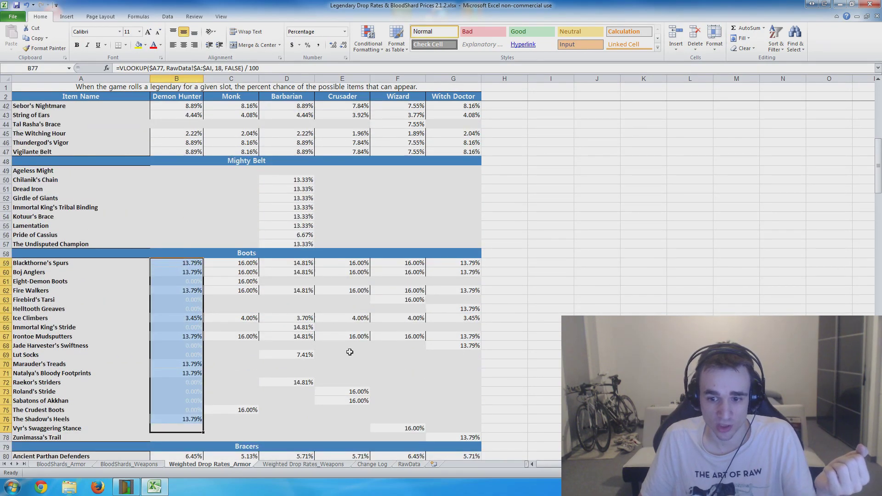
scroll(523, 290, "up", 11)
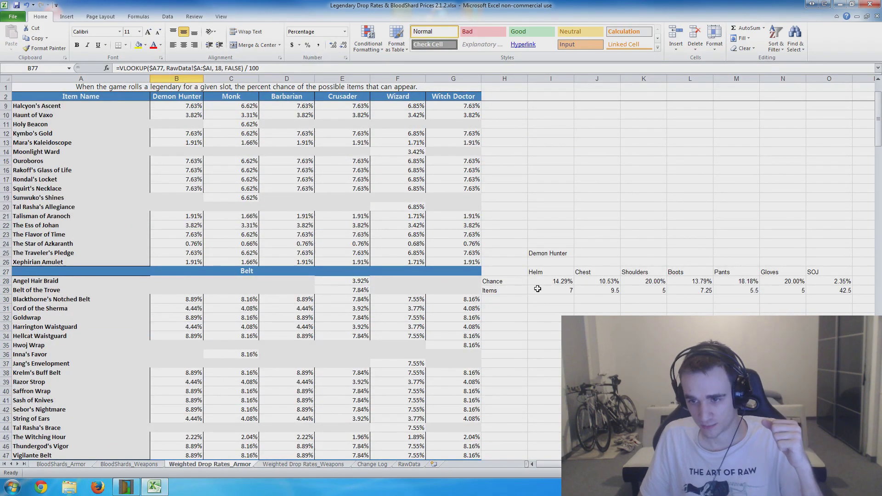
mouse_move(488, 272)
left_mouse_down()
mouse_move(820, 297)
mouse_move(501, 273)
mouse_move(837, 287)
left_mouse_up()
left_click(820, 297)
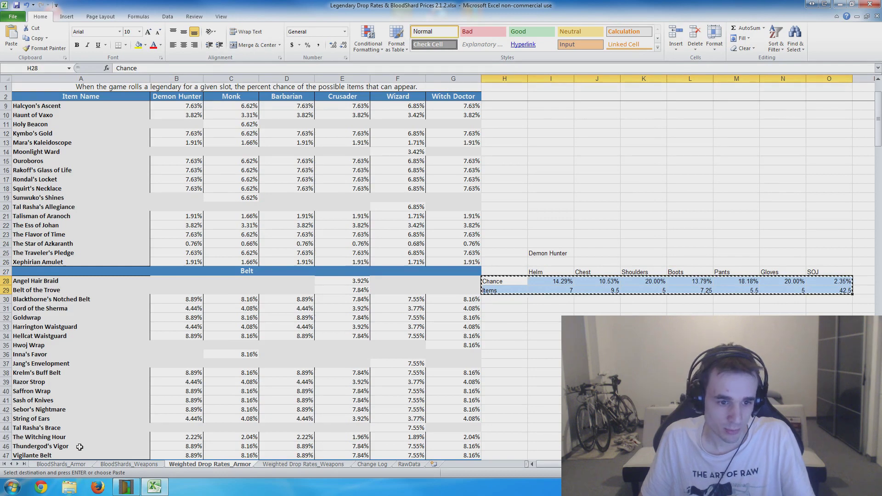
Paste the copied rows as values at H15 on BloodShards_Armor and format the chances as percentages
left_click(71, 464)
left_click(389, 229)
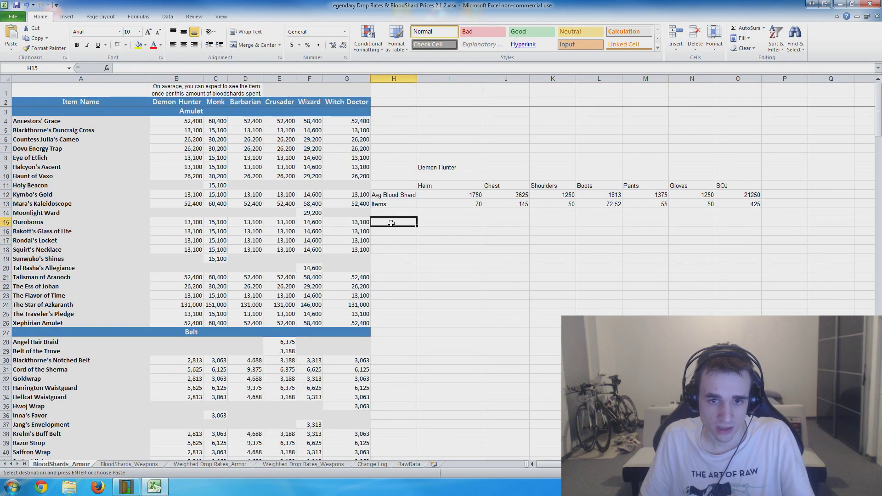
right_click(390, 223)
mouse_move(423, 272)
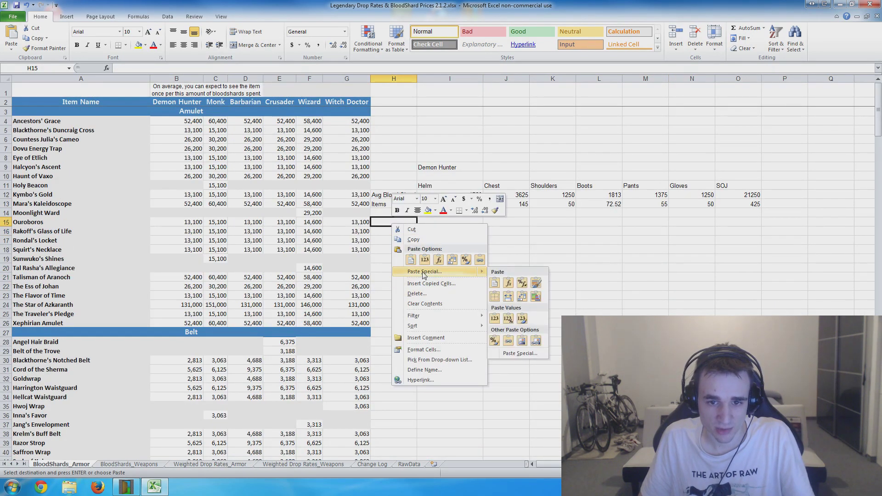
left_click(494, 318)
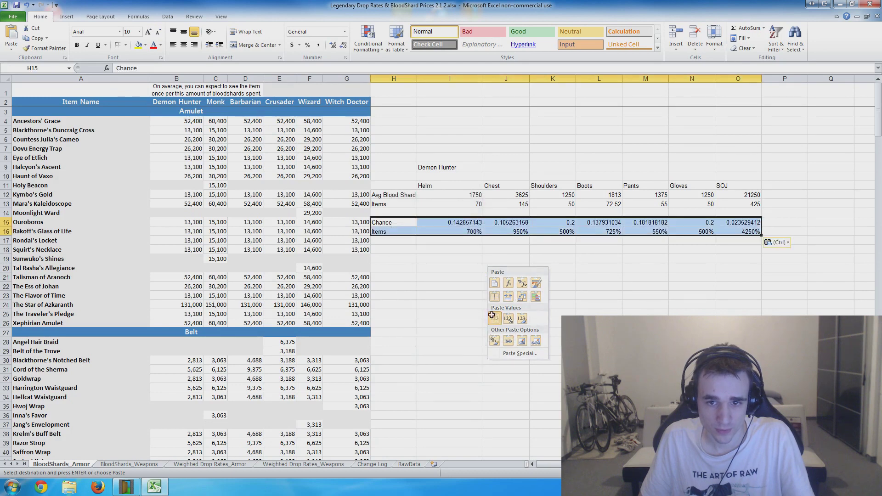
mouse_move(446, 222)
left_mouse_down()
mouse_move(762, 227)
mouse_move(739, 222)
left_mouse_up()
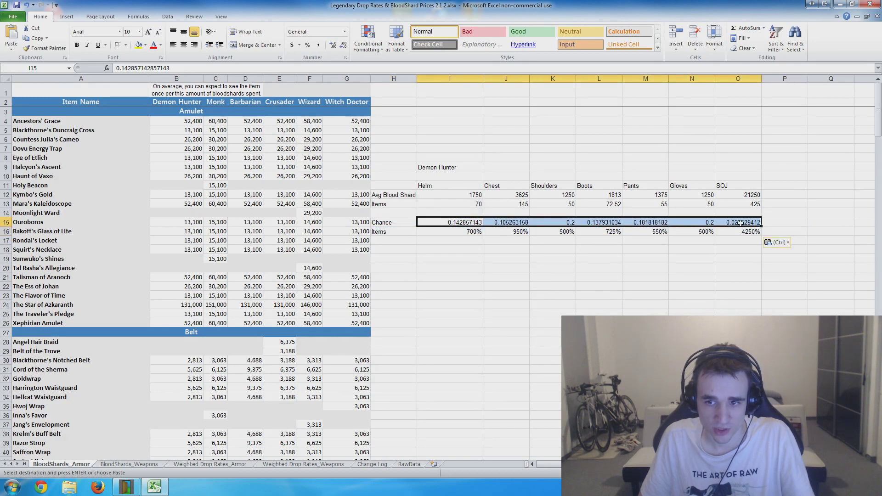
left_click(310, 47)
left_click(548, 322)
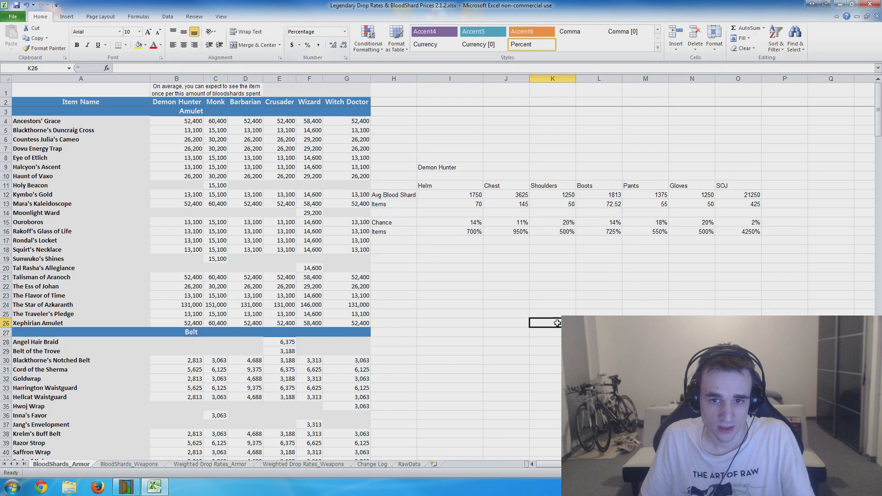
Review the pasted Helm-to-Gloves chances and the Chest items value
left_click(503, 229)
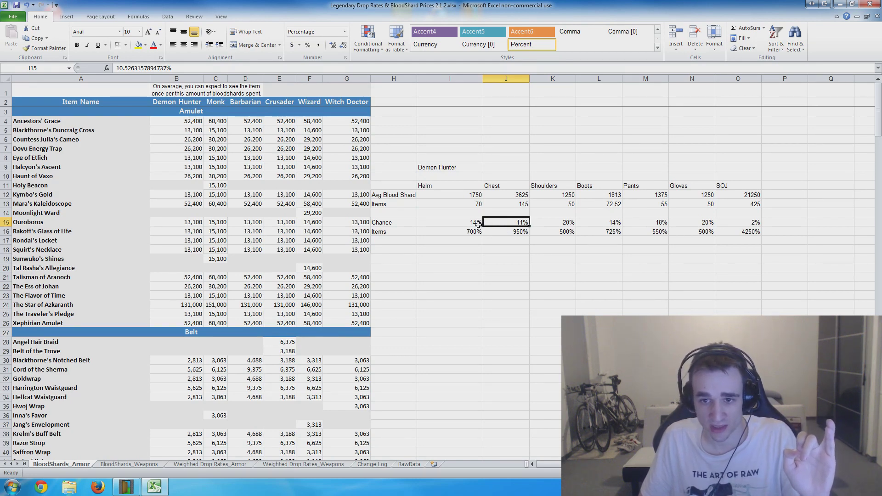
left_click_drag(477, 224, 689, 220)
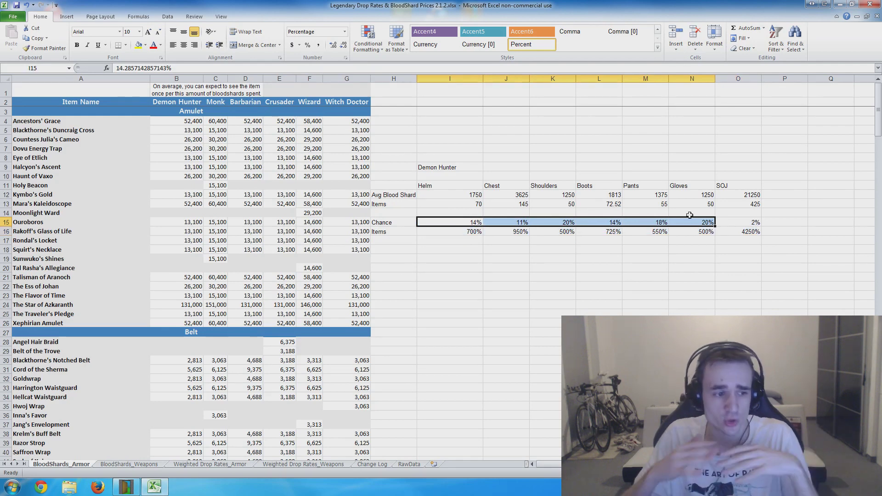
left_click(505, 195)
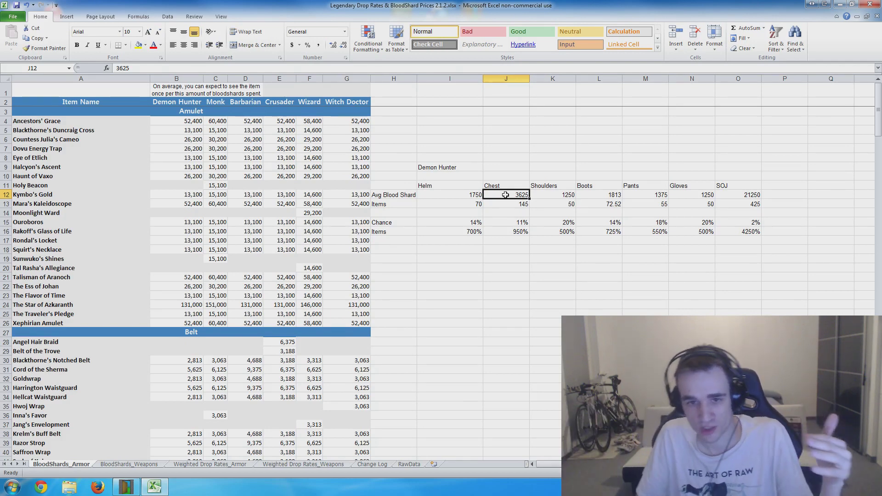
left_click(462, 219)
left_click(601, 222)
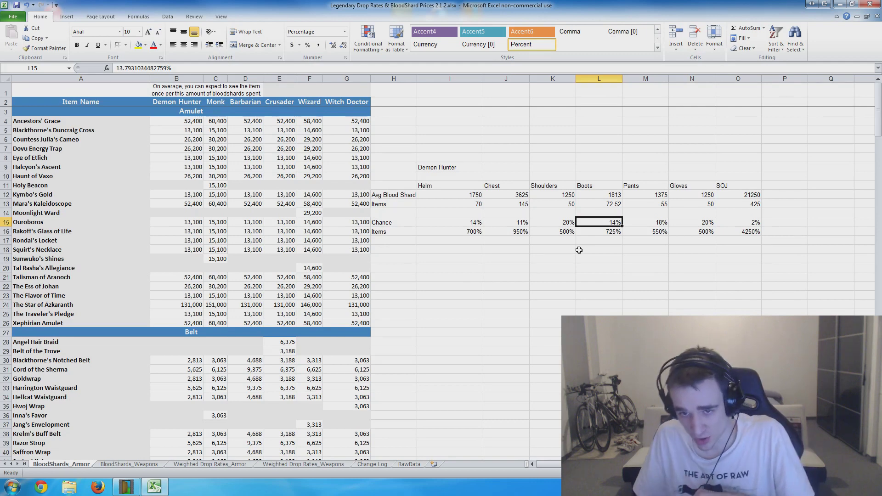
Review the average Blood Shard costs and item-count formulas from Helm through SOJ
mouse_move(444, 199)
left_mouse_down()
mouse_move(690, 204)
mouse_move(564, 195)
left_mouse_up()
left_click(690, 204)
left_click(470, 196)
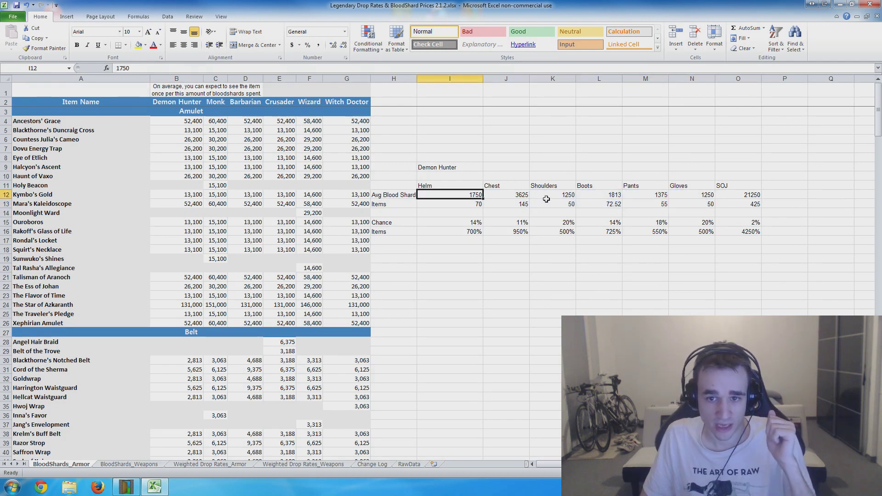
left_click(551, 196)
left_click(599, 195)
left_click(646, 196)
left_click(691, 195)
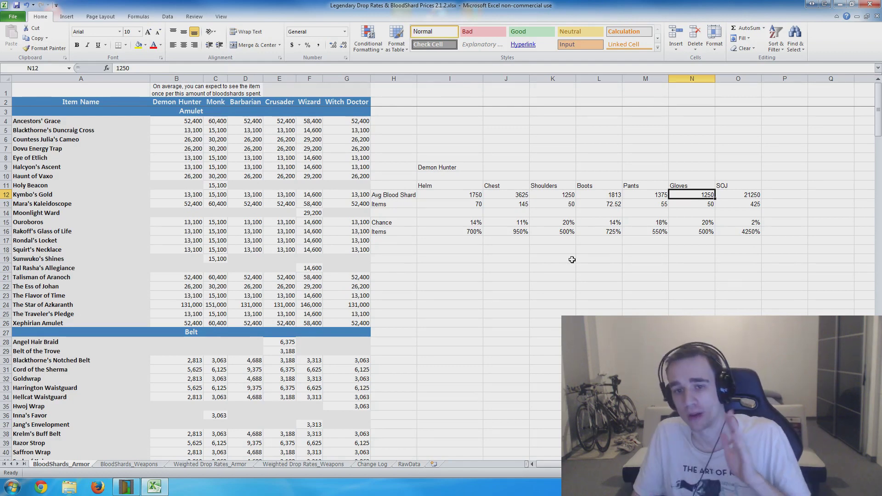
left_click(662, 202)
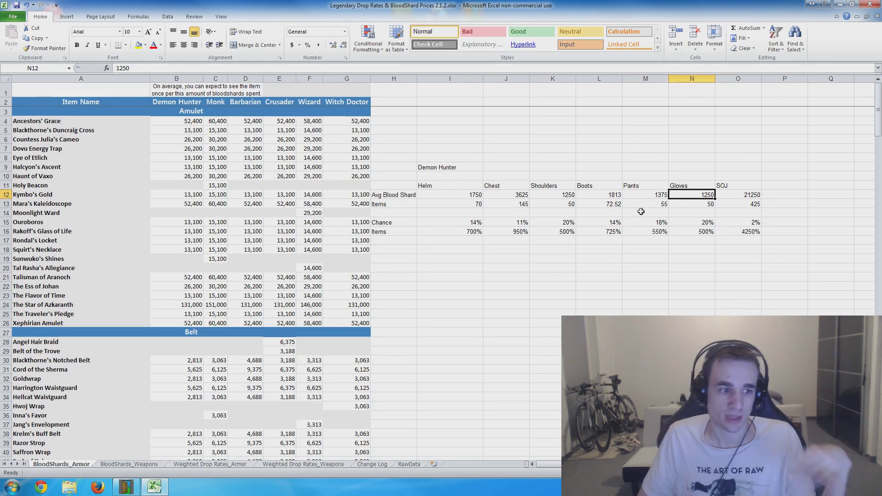
left_click(510, 195)
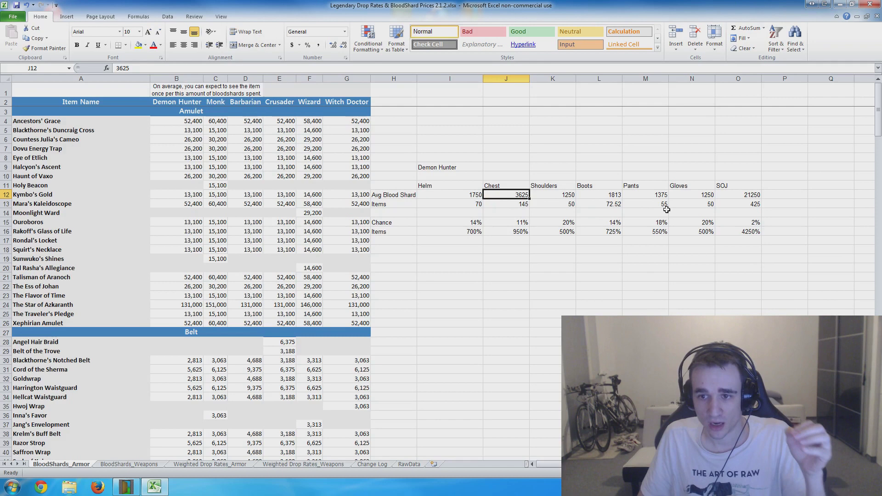
left_click(735, 201)
left_click(739, 194)
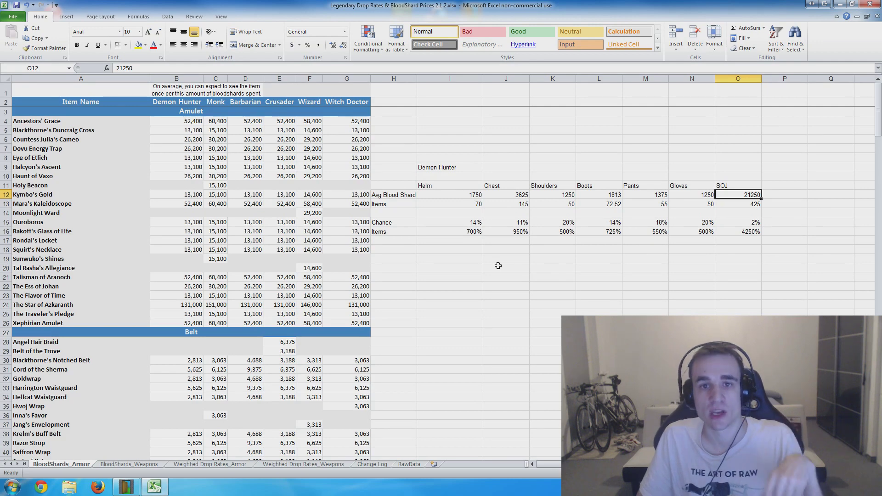
Add an Ancient Helm row in H21 with cost =I12*10, giving 17500
left_click(467, 275)
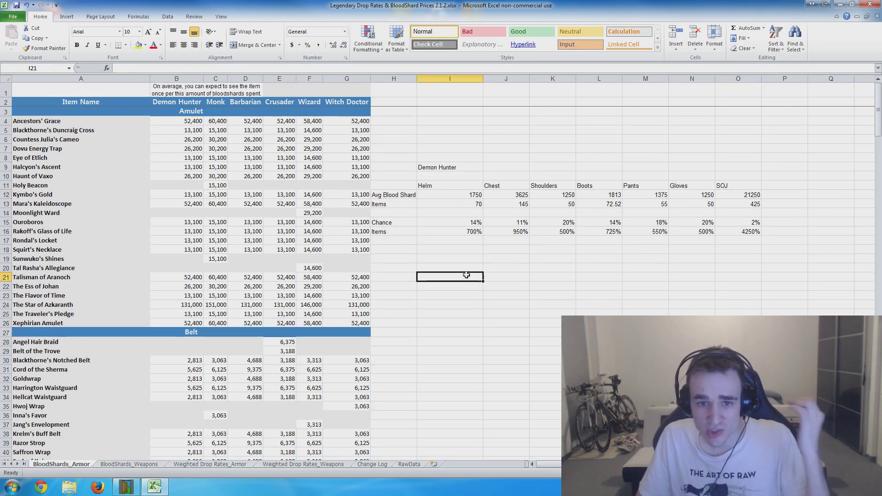
key("Left")
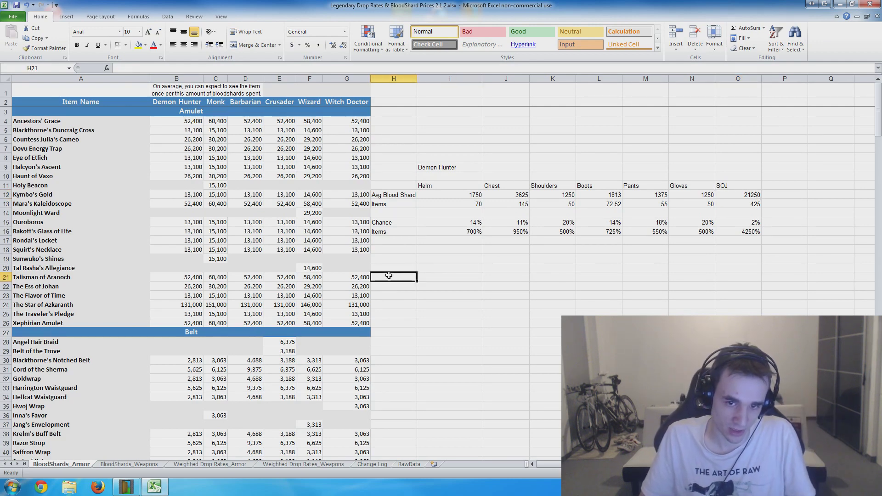
type("Ancient H")
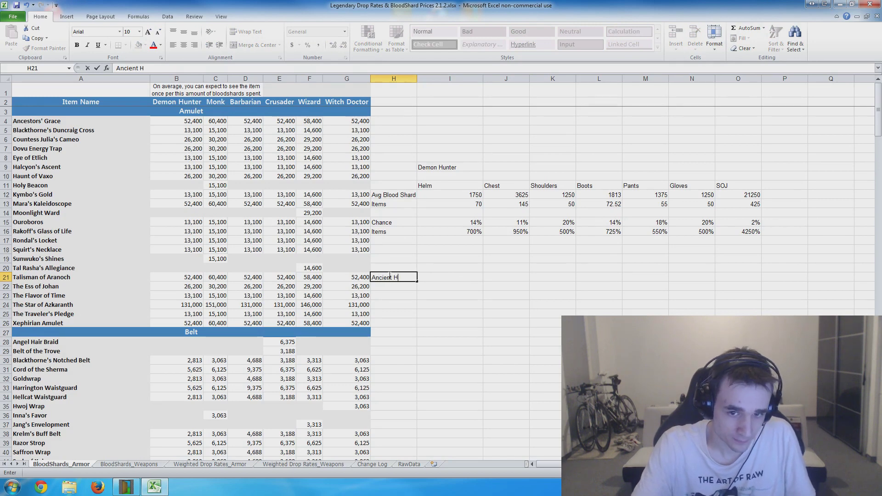
type("elm")
key("Tab")
type("=")
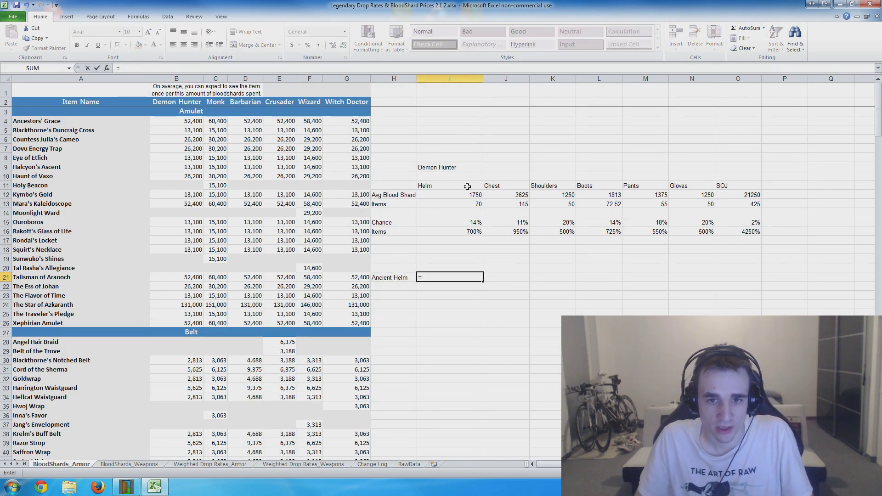
left_click(446, 194)
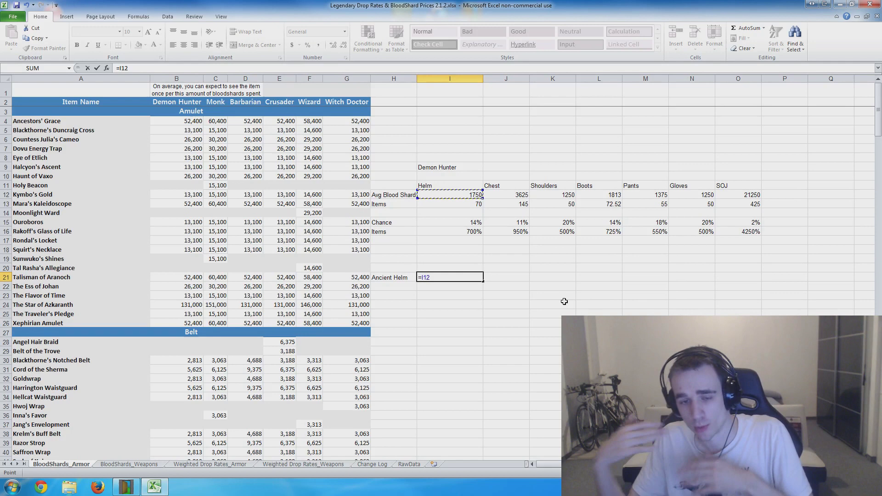
type("*")
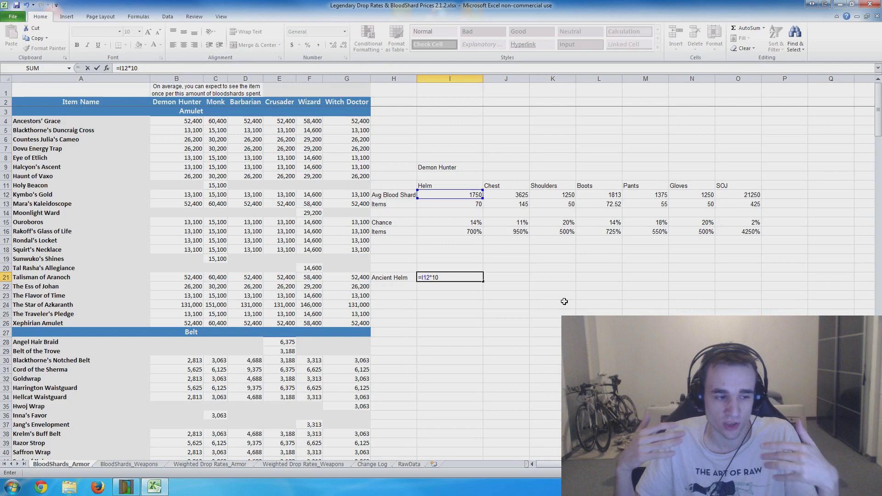
key("Return")
Move back beside the Ancient Helm cost and check the SOJ average Blood Shard cost
key("Left")
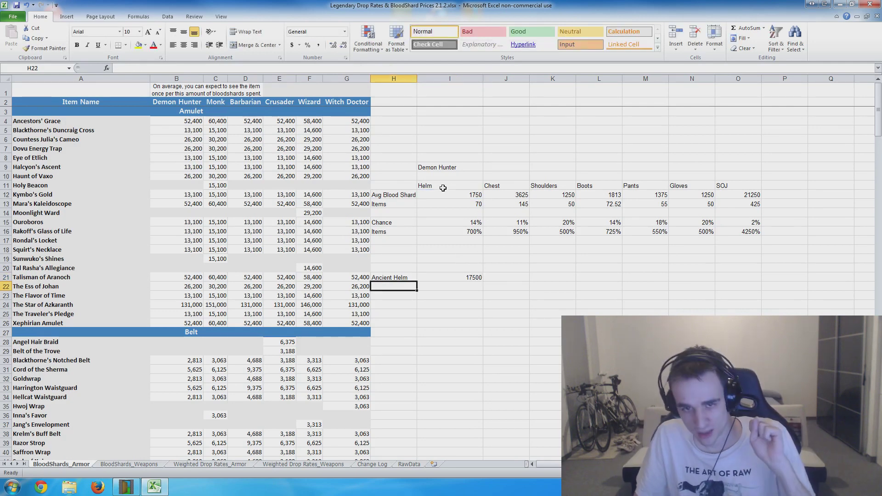
key("Up")
key("Right")
key("Right")
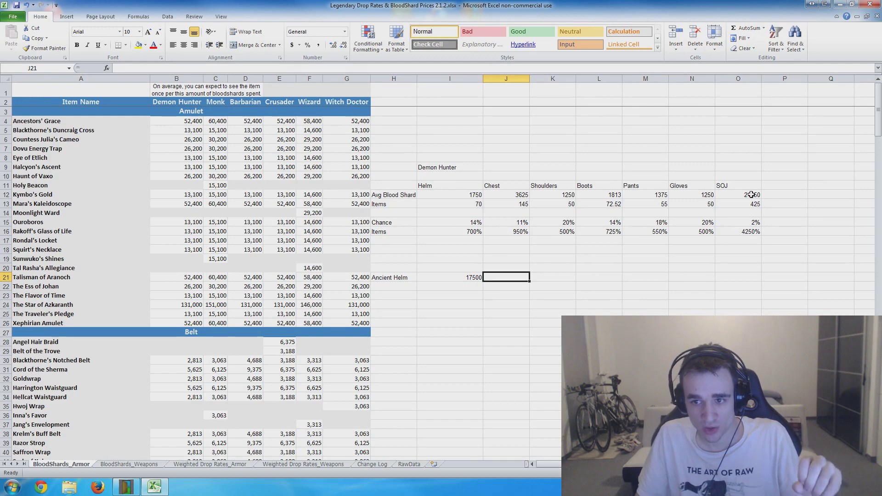
left_click(751, 195)
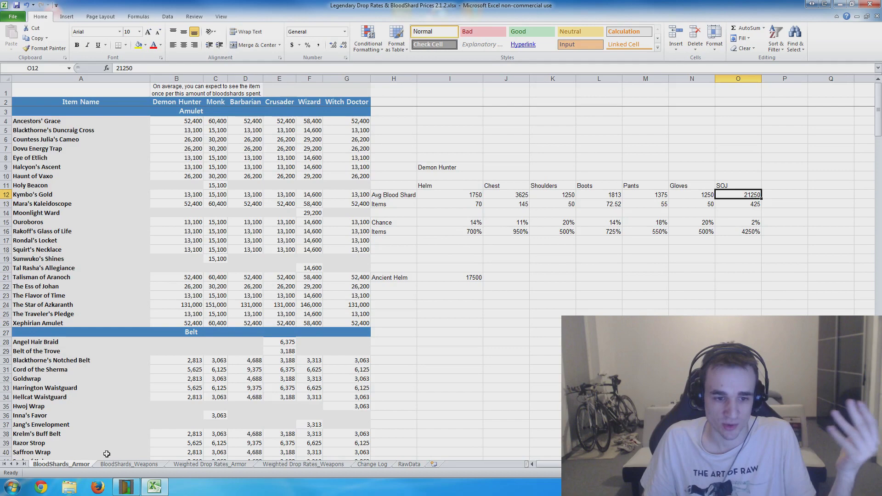
left_click(129, 464)
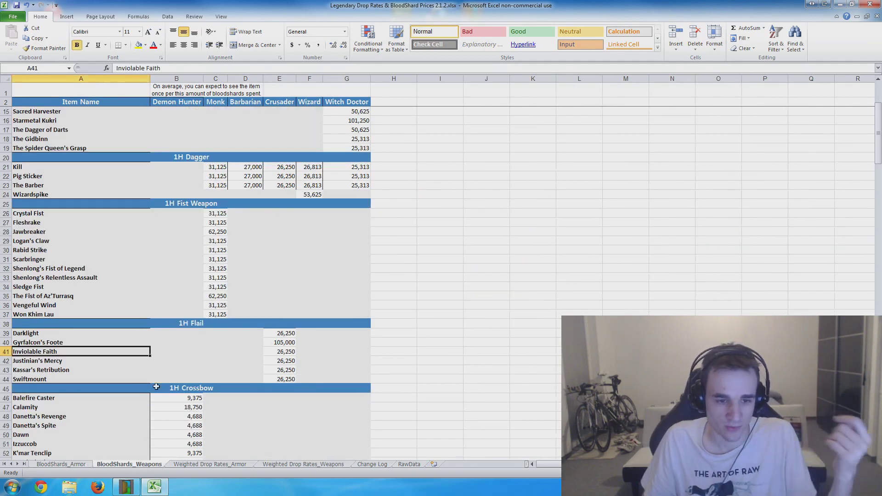
scroll(165, 376, "down", 7)
scroll(172, 365, "down", 3)
scroll(193, 337, "down", 7)
scroll(205, 313, "up", 4)
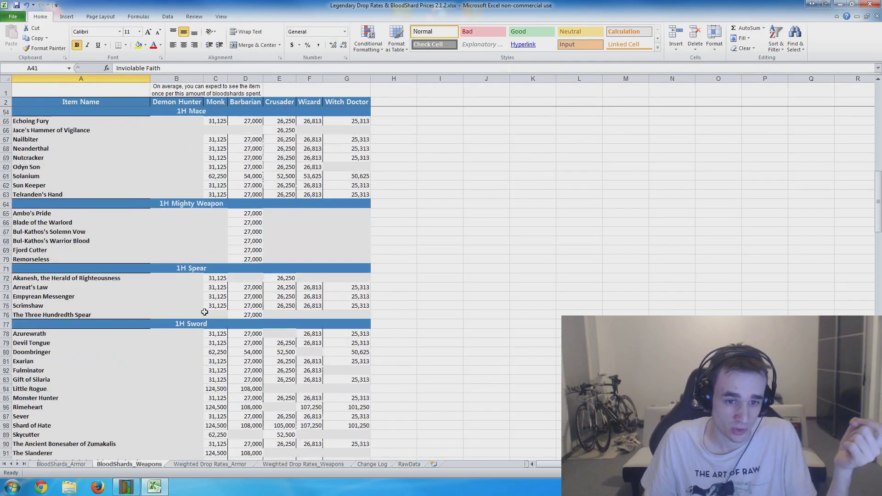
scroll(205, 312, "up", 2)
scroll(205, 317, "up", 7)
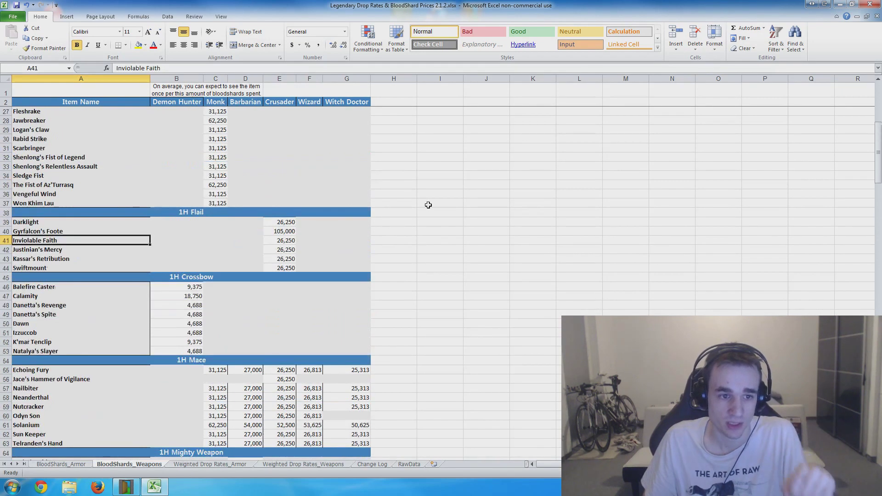
key("ctrl+f")
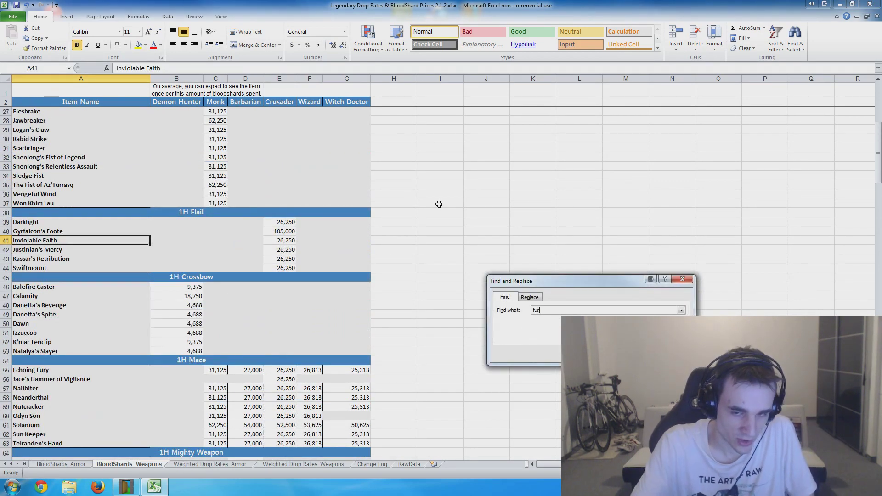
type("furnace")
key("Return")
key("Escape")
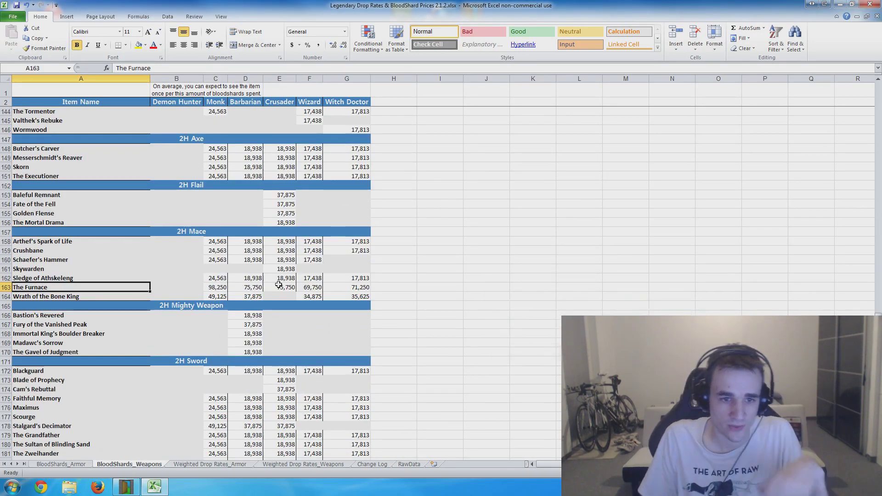
left_click(213, 287)
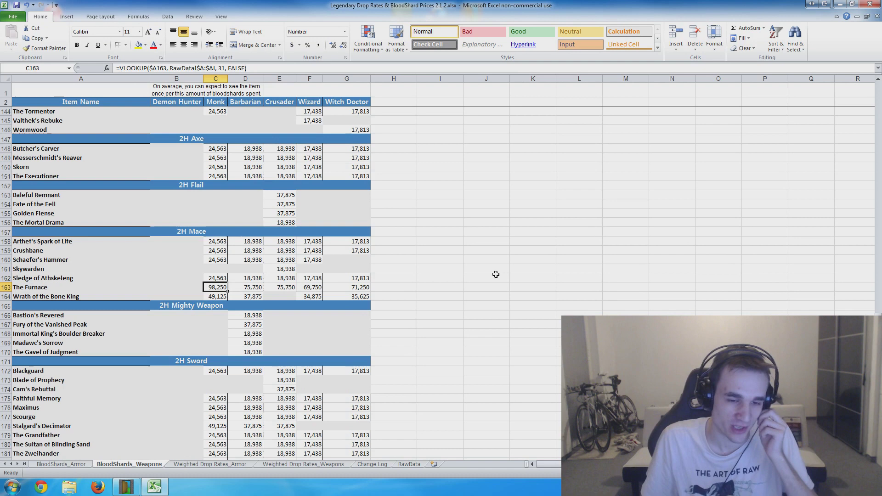
left_click_drag(217, 243, 205, 297)
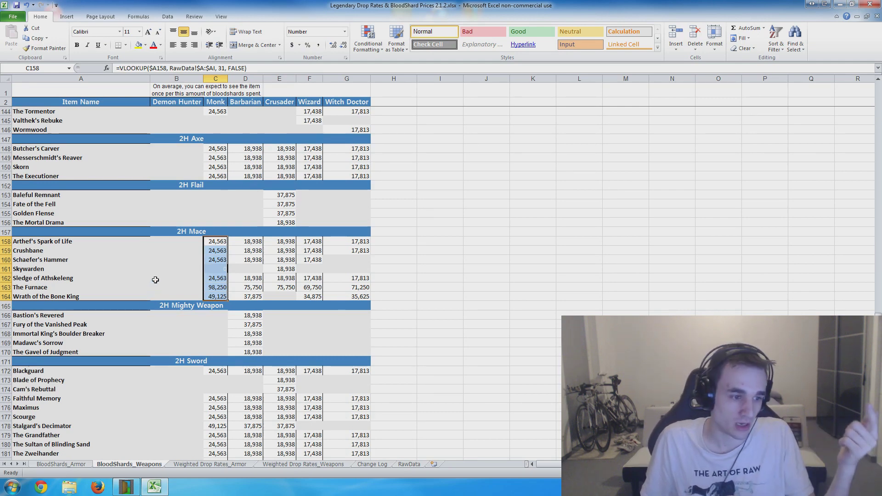
left_click(215, 259)
scroll(190, 268, "down", 2)
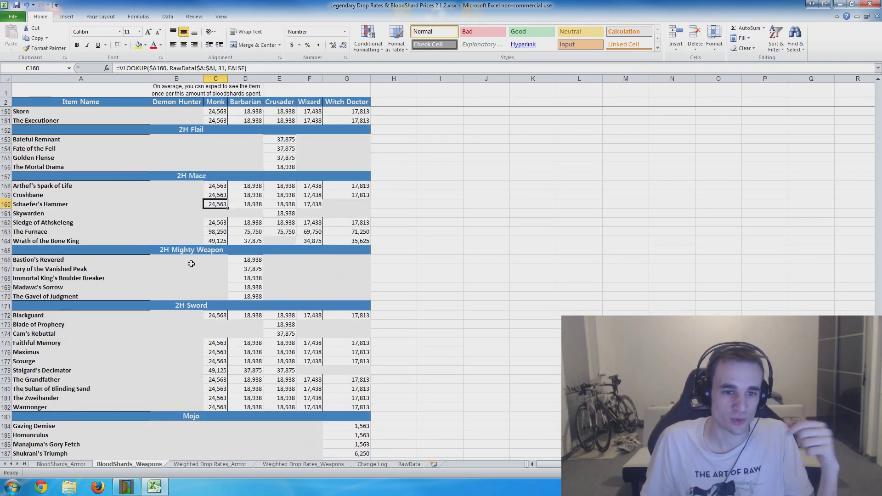
scroll(309, 339, "down", 4)
scroll(324, 291, "down", 6)
scroll(324, 292, "up", 5)
scroll(340, 205, "up", 10)
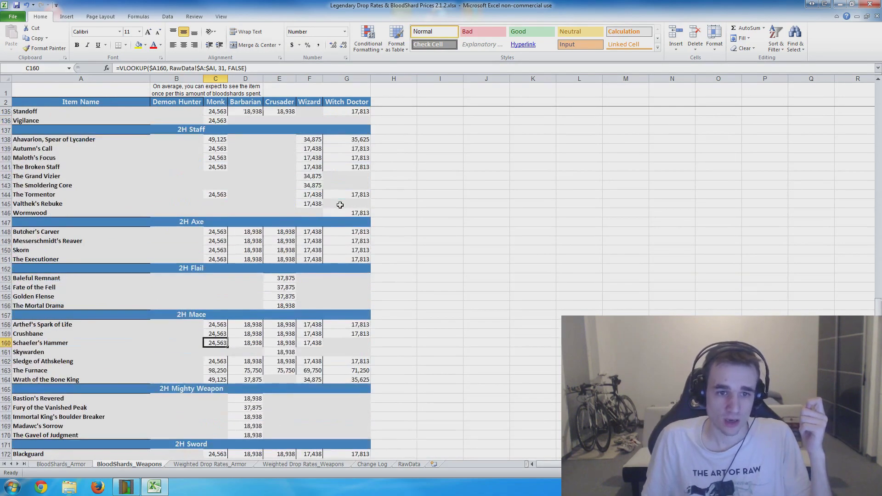
scroll(340, 204, "up", 6)
scroll(279, 239, "up", 5)
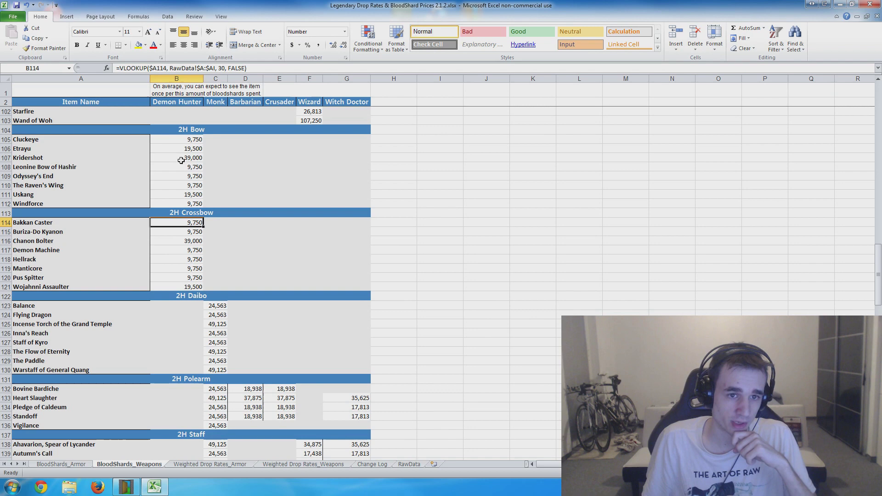
key("Up")
key("Up")
key("Up")
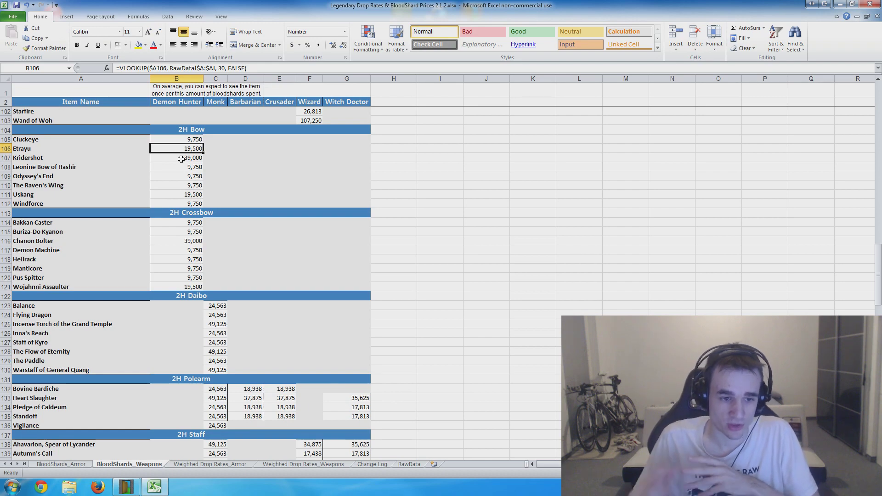
scroll(181, 159, "down", 6)
scroll(178, 179, "down", 7)
scroll(182, 197, "down", 2)
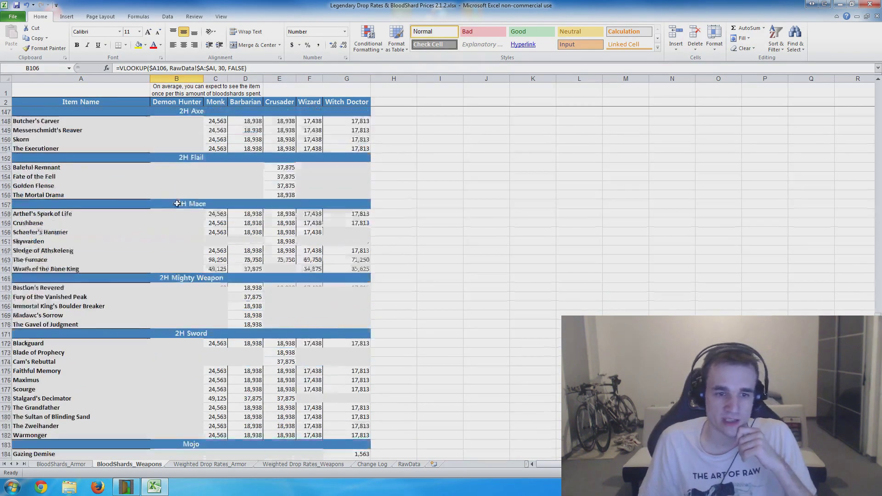
scroll(180, 282, "down", 6)
Review the Quiver shard costs, including Bombadier's Rucksack and Dead Man's Legacy formulas
left_click_drag(183, 370, 181, 397)
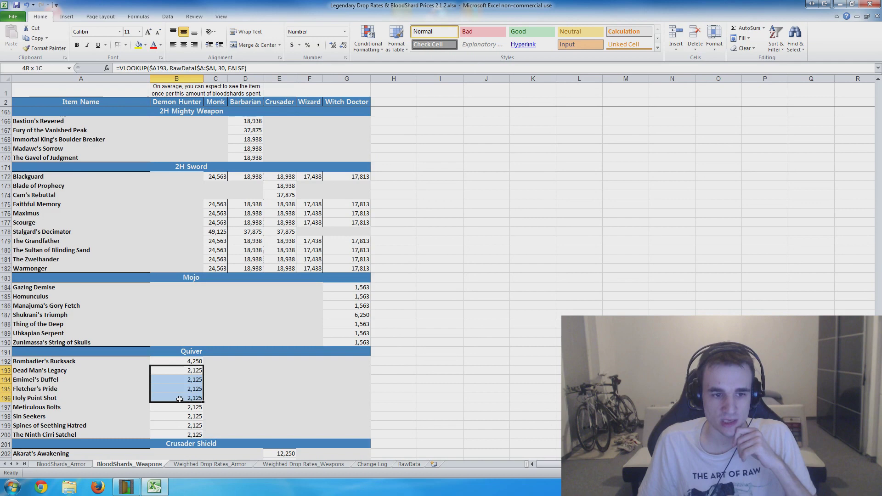
left_click(169, 363)
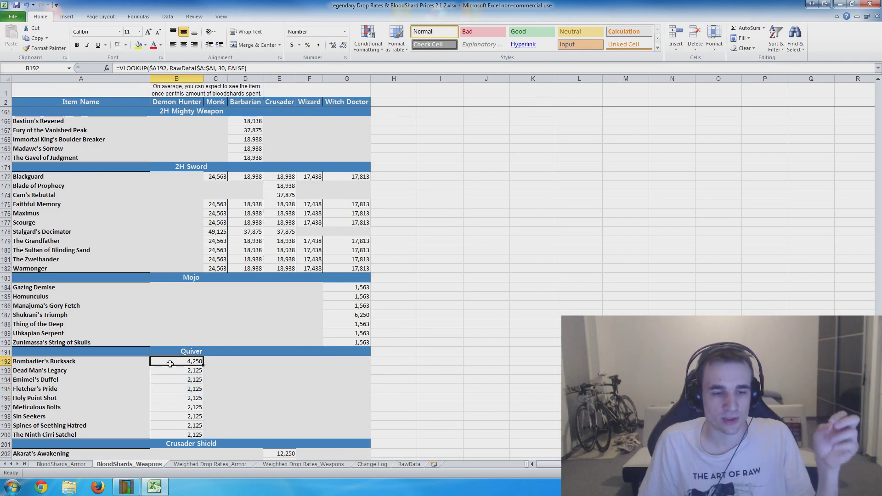
left_click(66, 361)
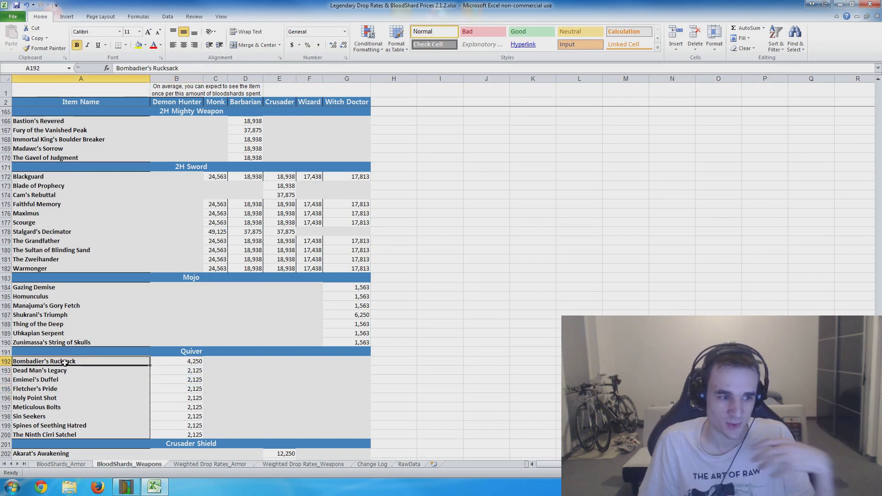
left_click_drag(23, 372, 344, 434)
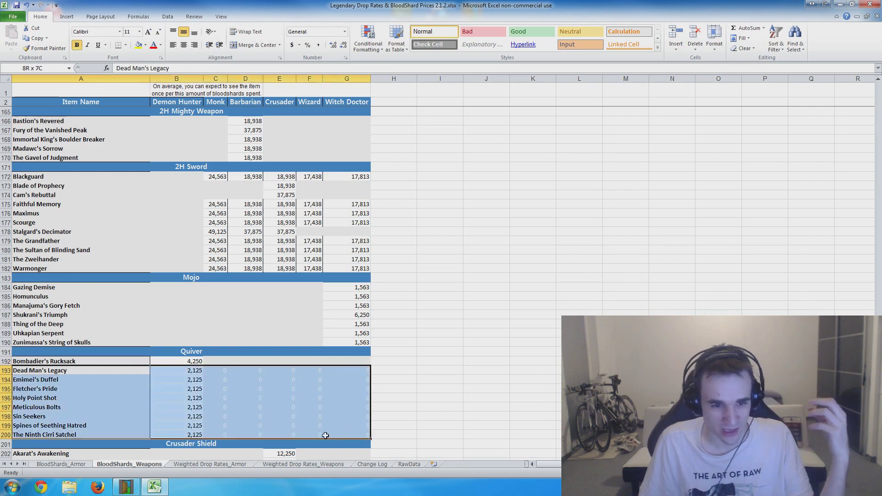
left_click(188, 370)
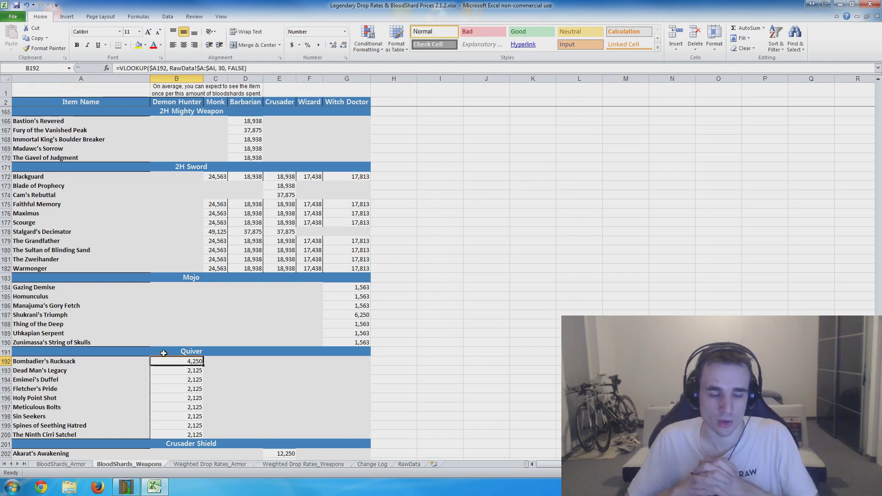
scroll(138, 331, "down", 2)
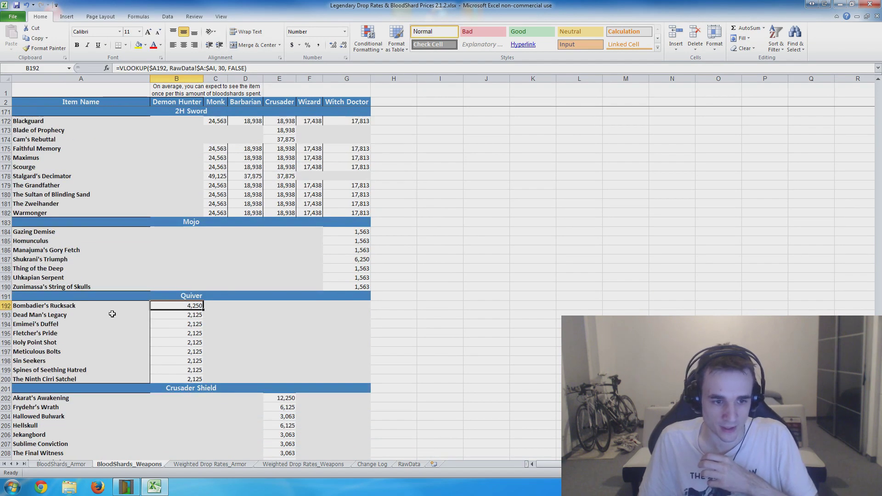
scroll(112, 312, "down", 1)
left_click(75, 464)
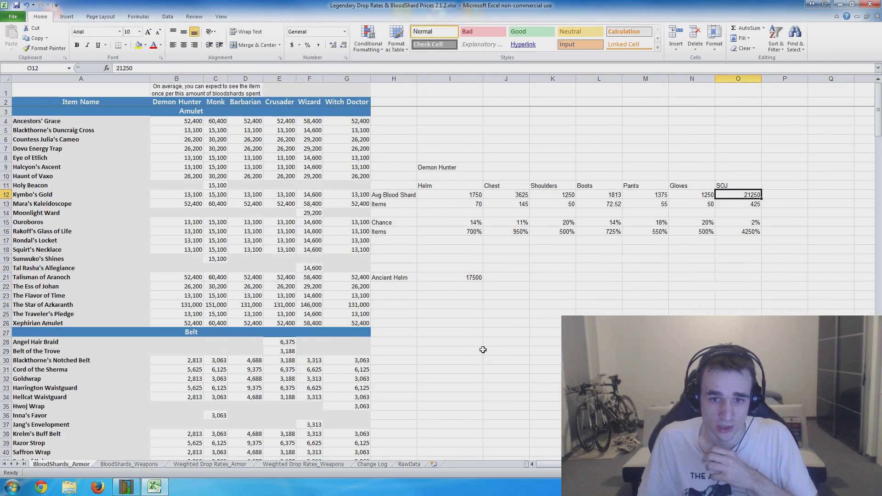
left_click_drag(455, 185, 671, 244)
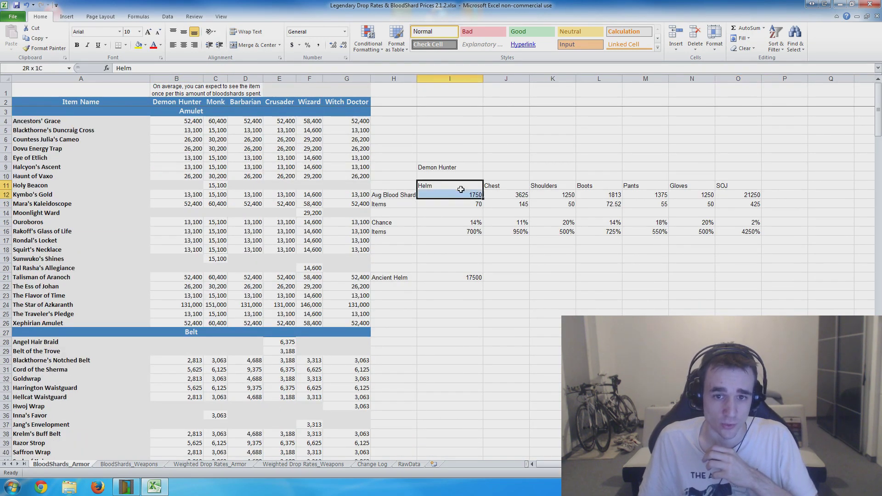
left_click(645, 277)
left_click_drag(785, 185, 737, 296)
left_click_drag(608, 148, 589, 269)
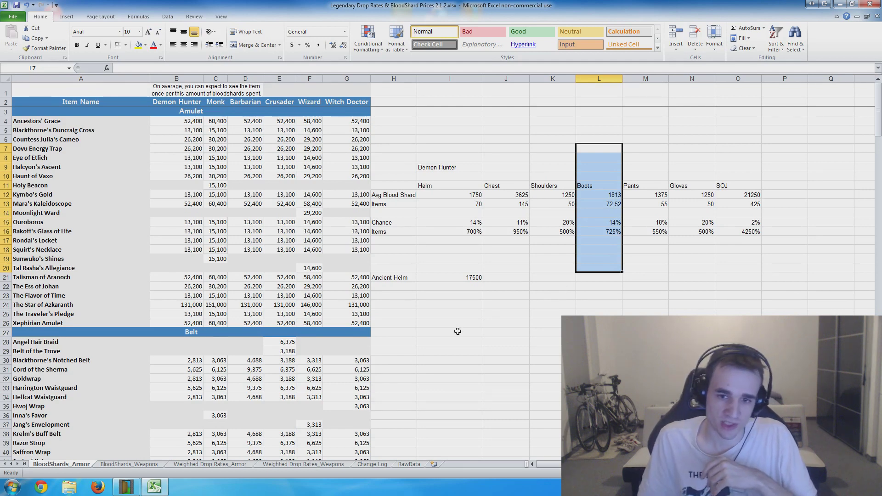
left_click(452, 311)
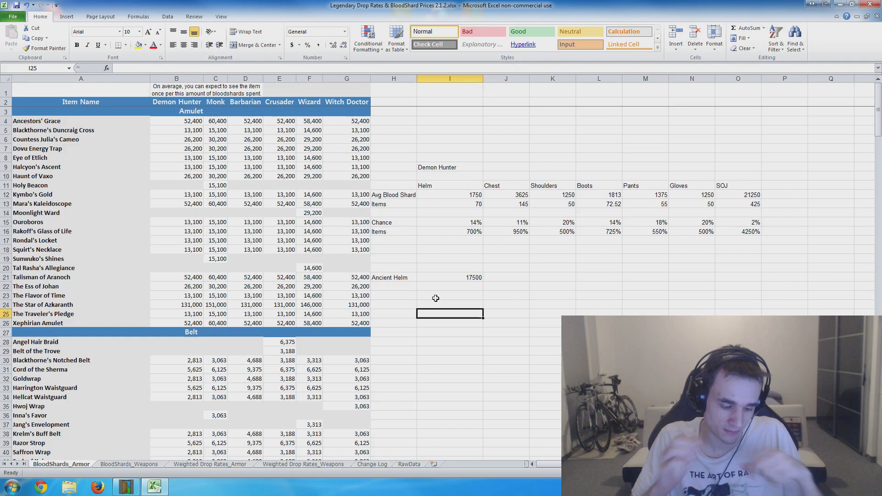
type("2000 Blood Shards")
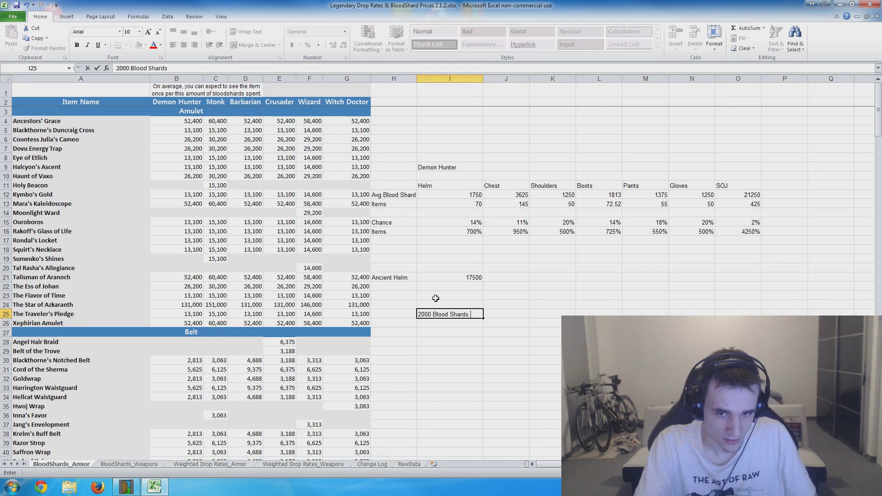
type("hour")
Commit the '2000 Blood Shards per hour' note in I25 and check the Helm average cost
key("Return")
key("Return")
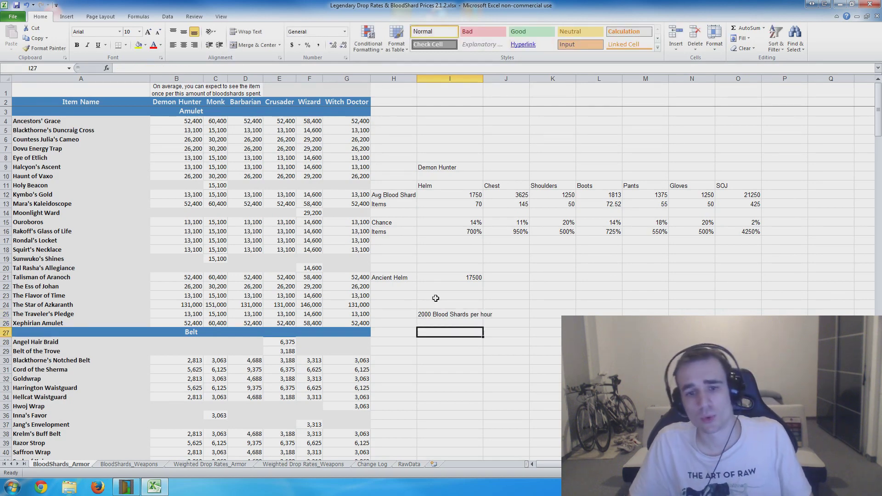
left_click(459, 197)
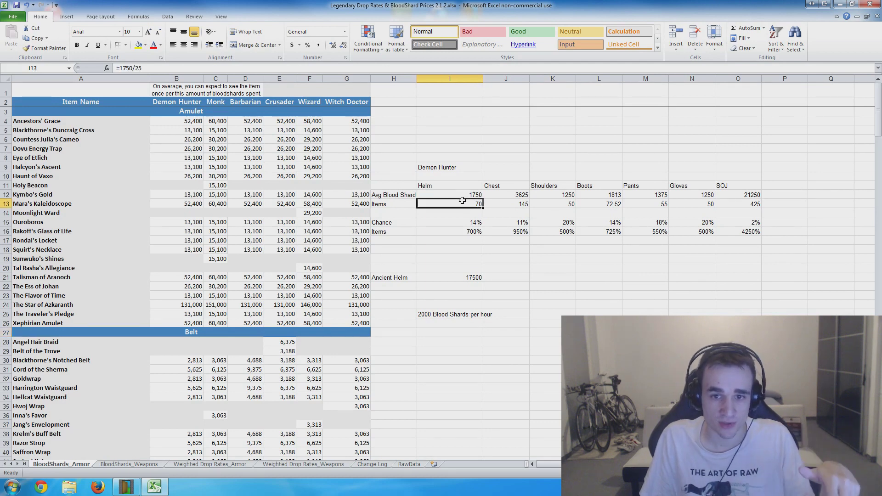
left_click(451, 193)
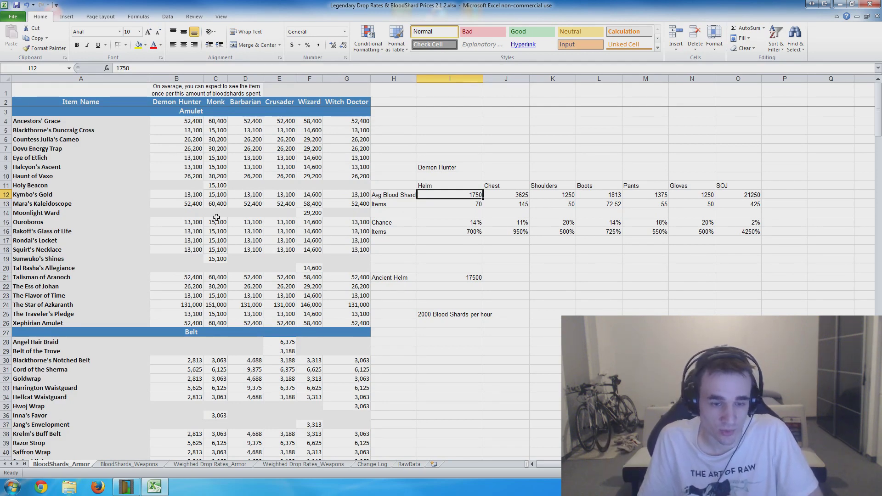
scroll(233, 234, "down", 2)
scroll(324, 226, "up", 2)
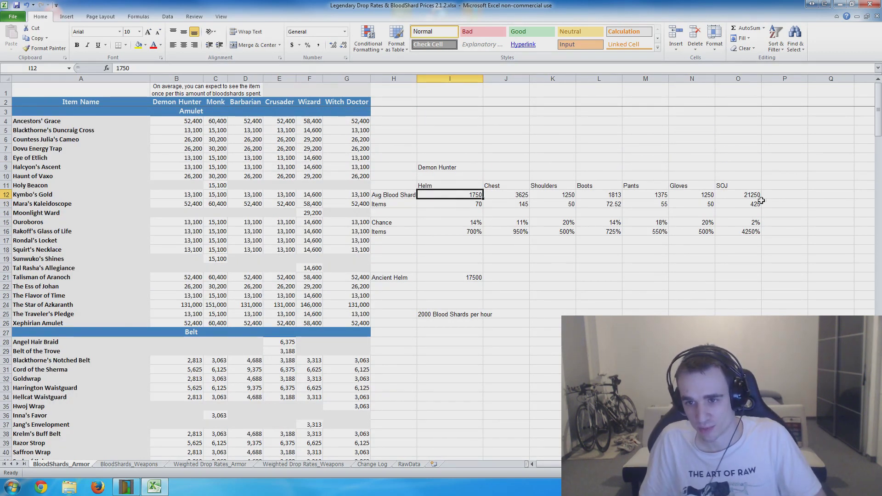
left_click_drag(751, 194, 751, 231)
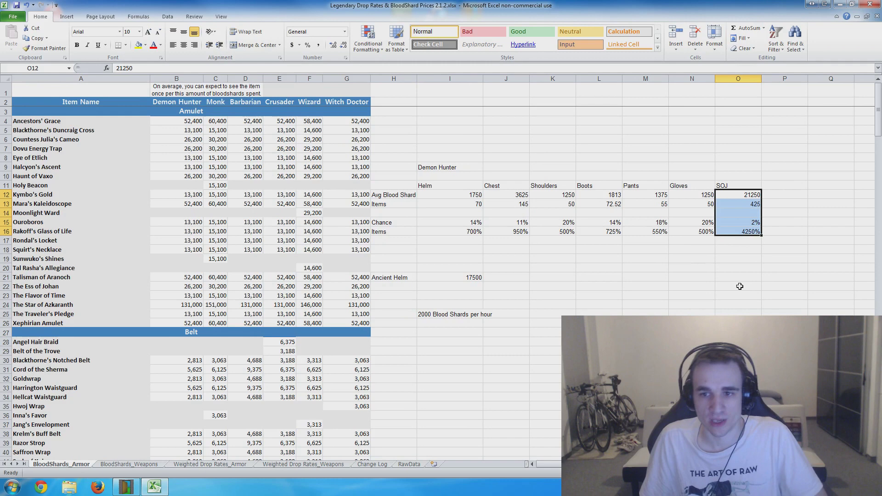
left_click_drag(737, 286, 739, 142)
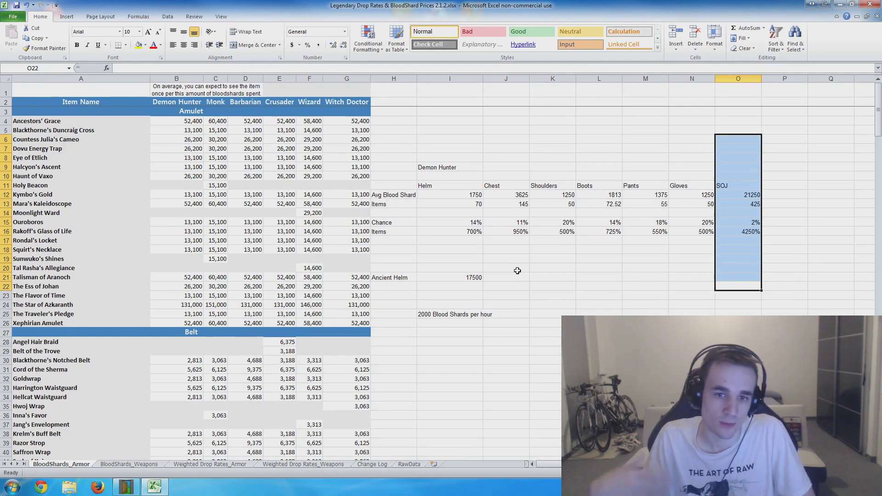
left_click(538, 275)
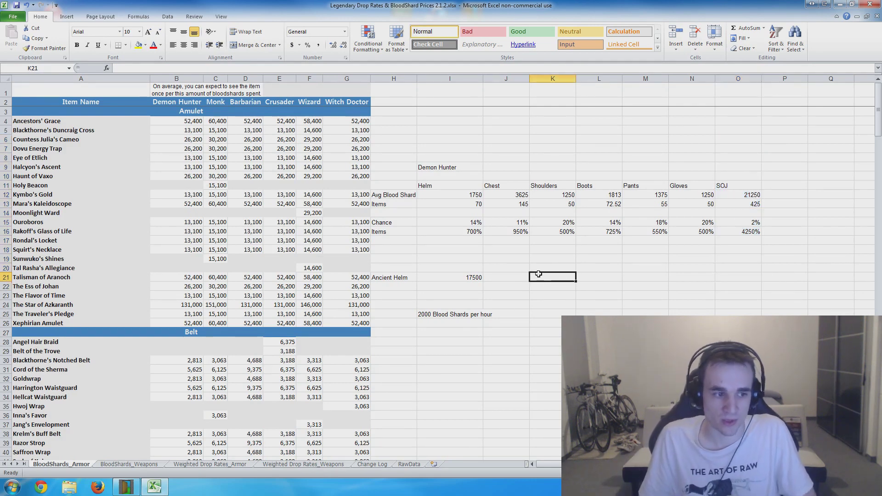